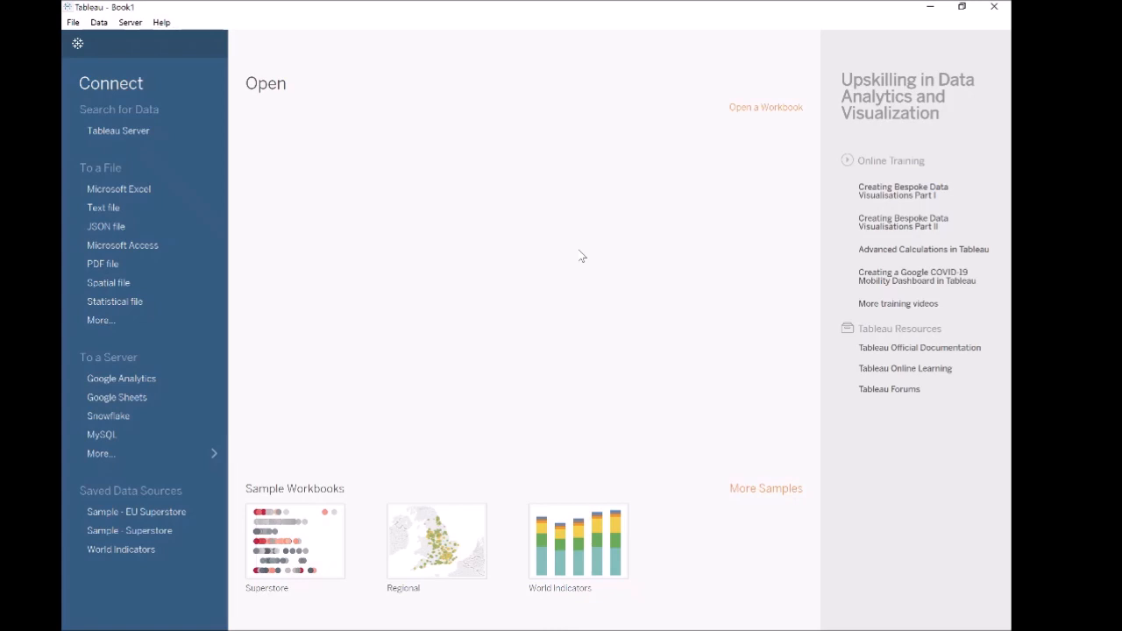
- Connect to the Excel workbook Data Source.xlsx and add the Items sheet to the data source
left_click(127, 190)
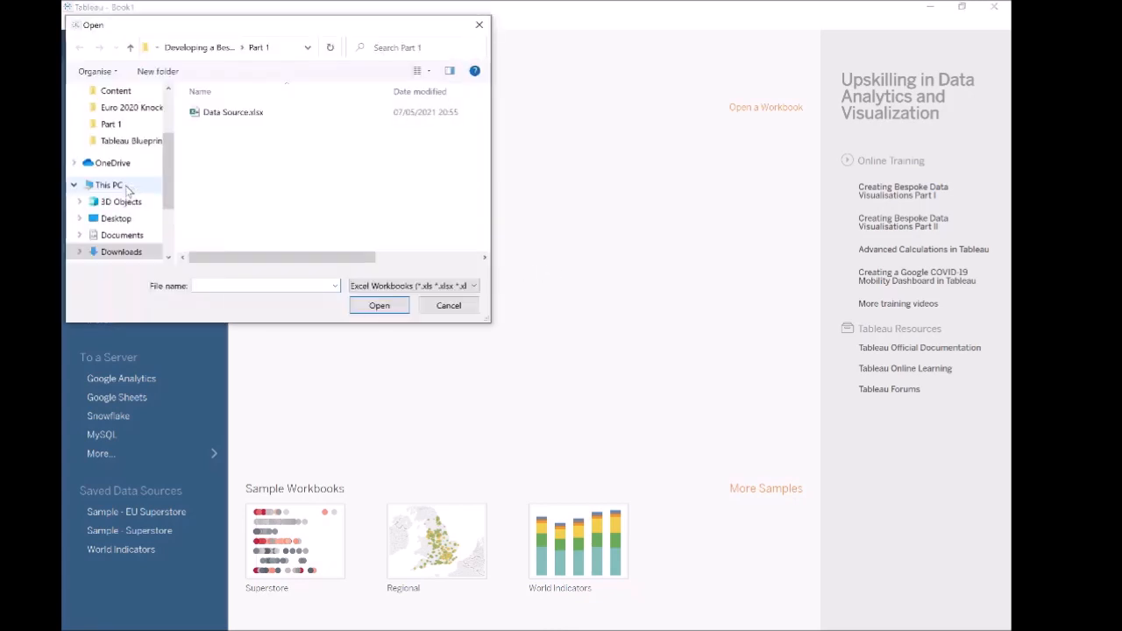
double_click(235, 116)
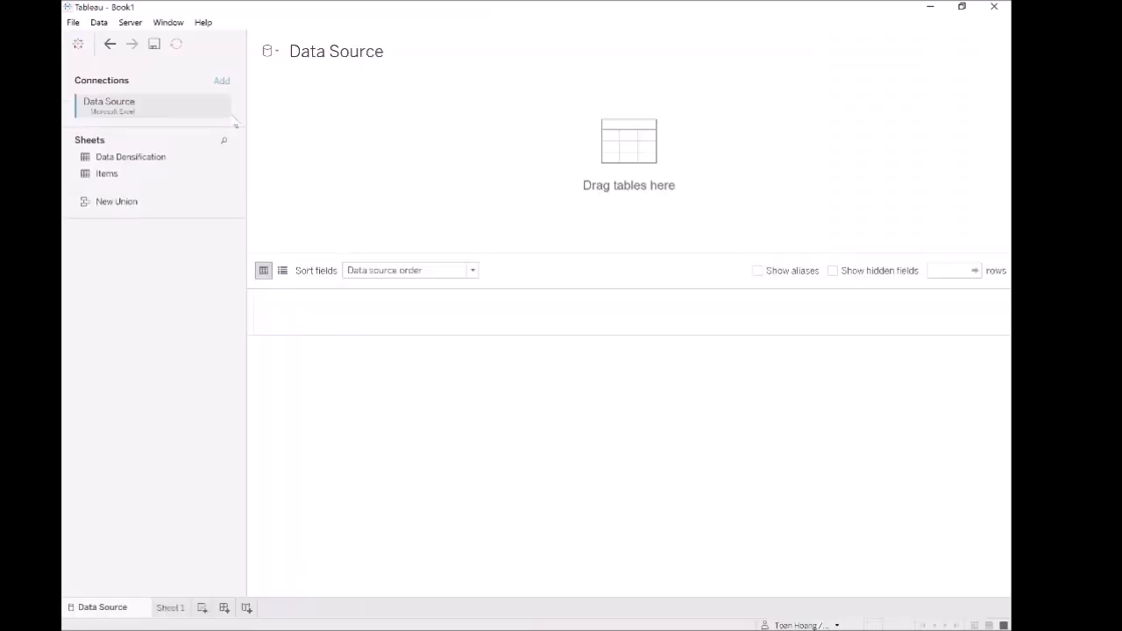
left_click_drag(107, 177, 338, 160)
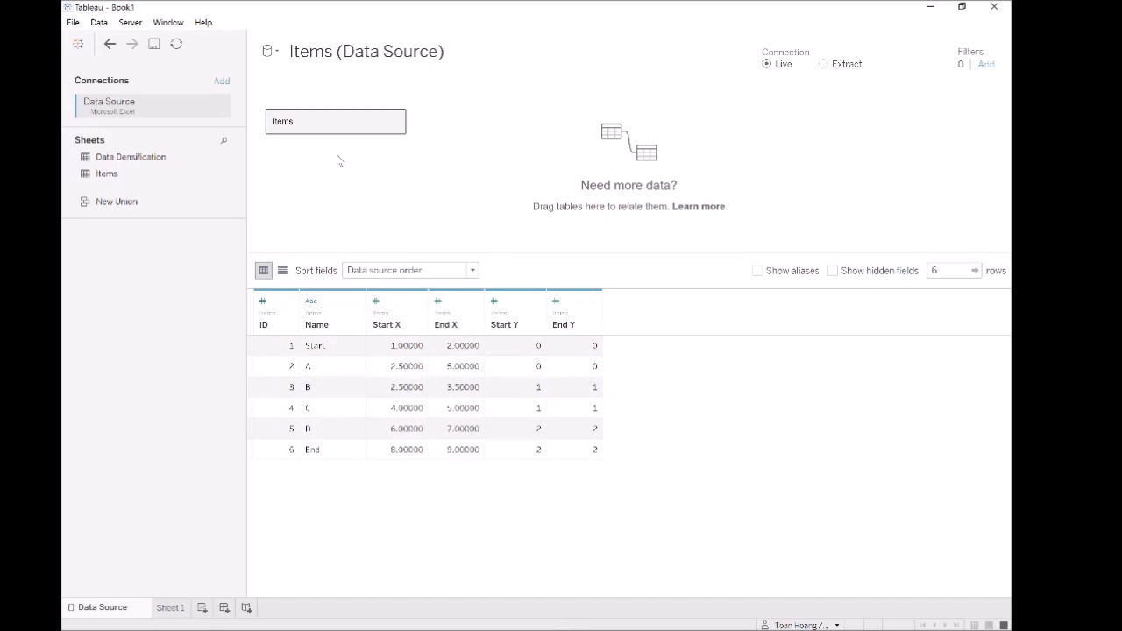
- Join the Data Densification sheet to Items inside the Items table, using the join calculation 1 for the Items side
double_click(359, 126)
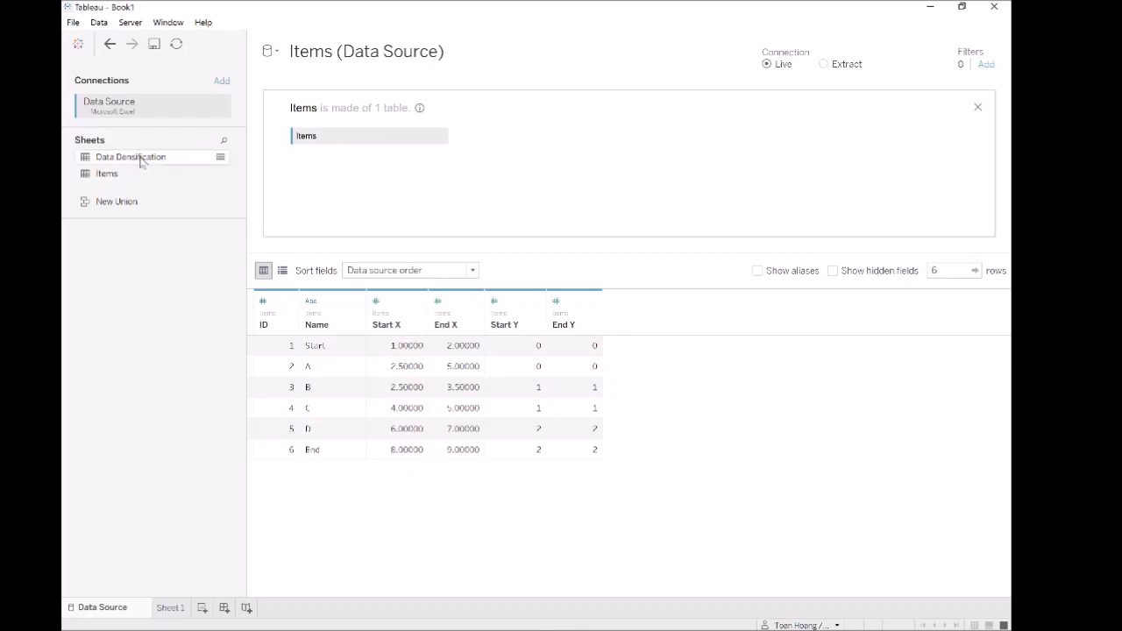
left_click_drag(128, 161, 674, 158)
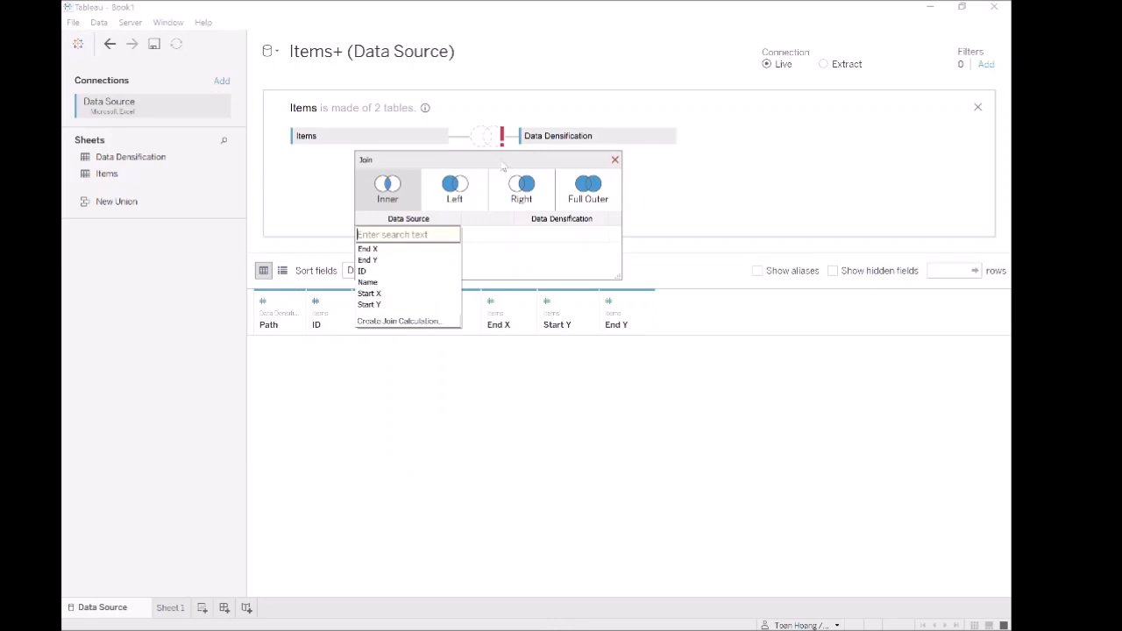
left_click(416, 322)
type("1")
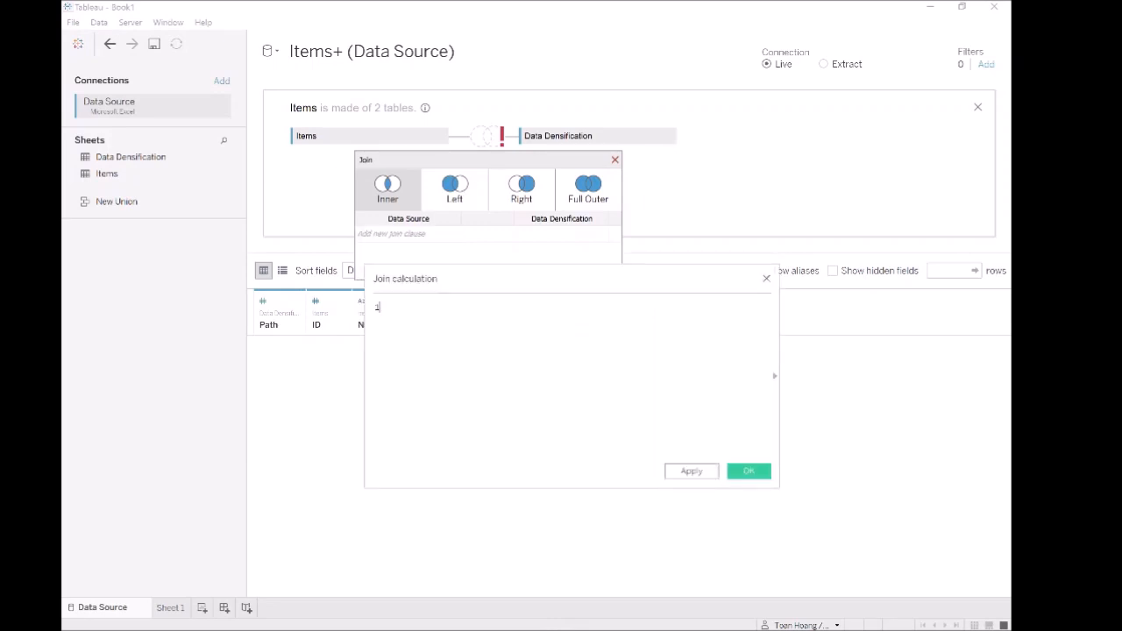
left_click(699, 473)
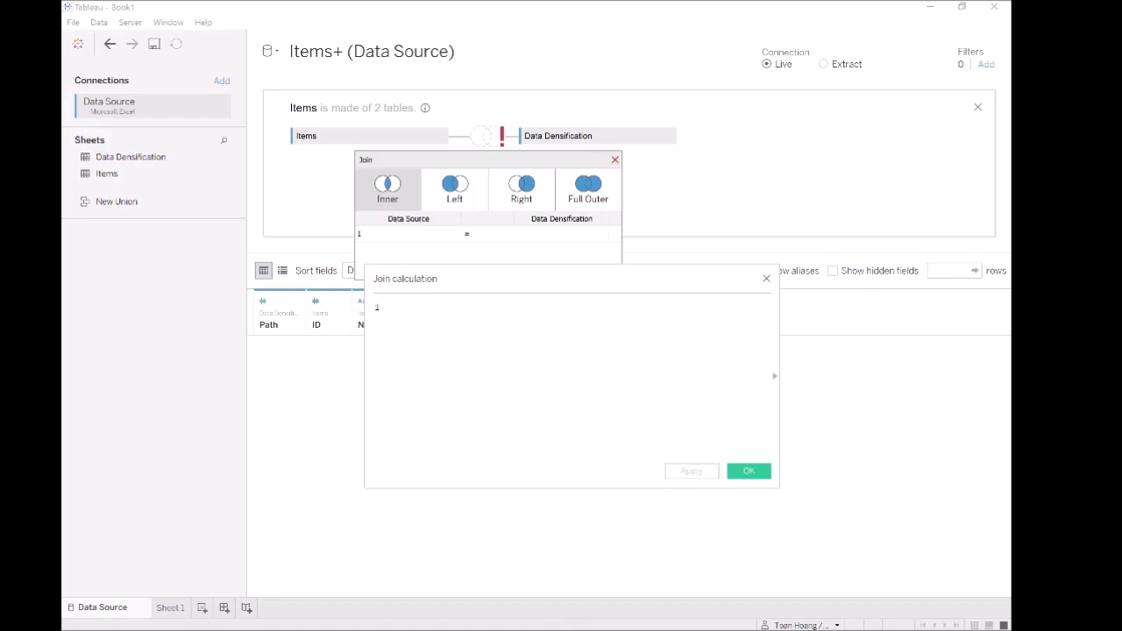
left_click(746, 471)
- Complete the inner join clause with the join calculation 1 for the Data Densification side
left_click(541, 236)
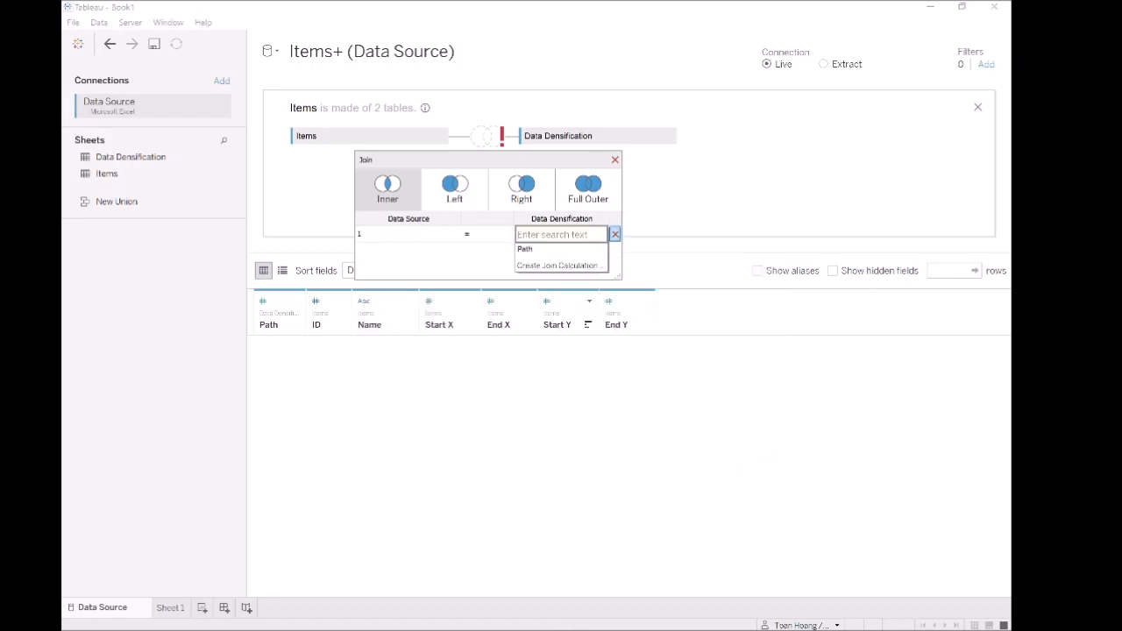
left_click(559, 265)
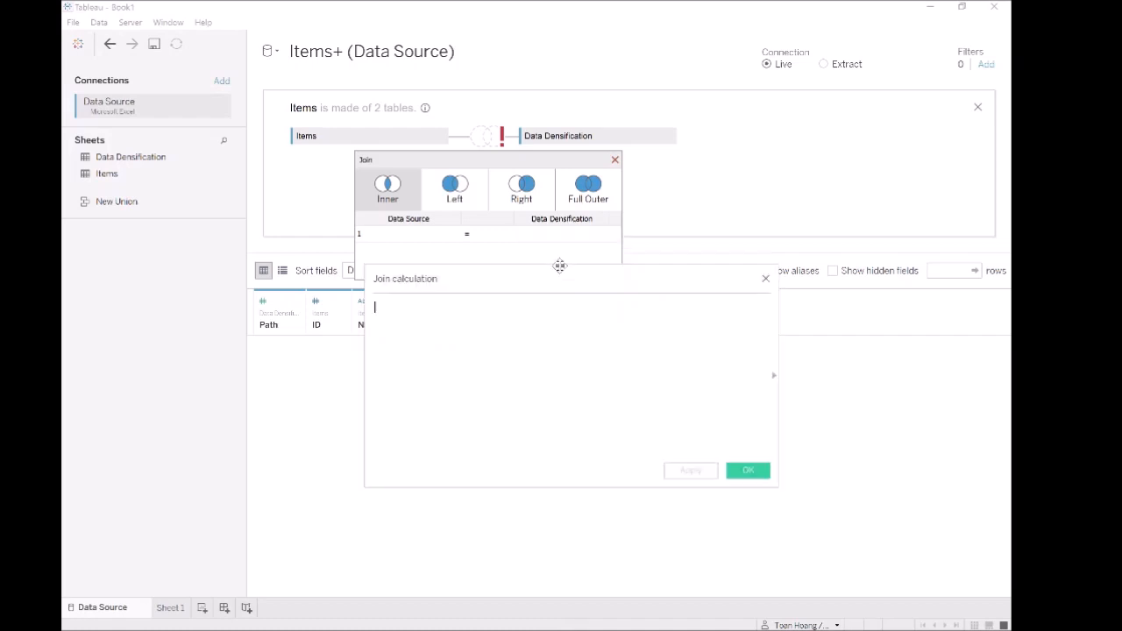
type("1")
left_click(747, 470)
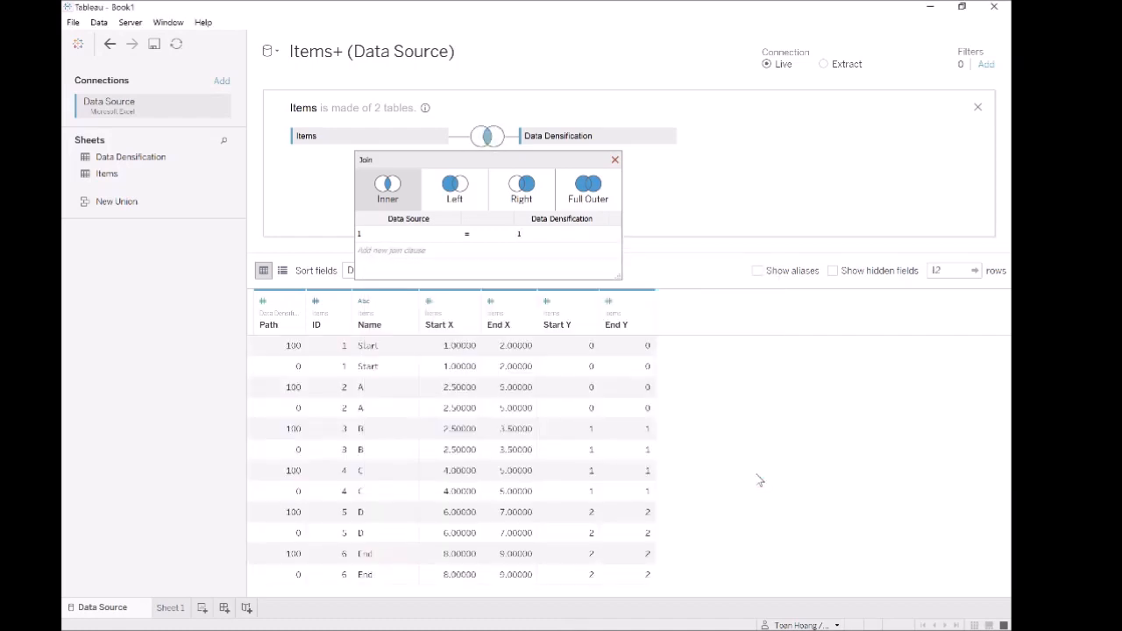
left_click(615, 159)
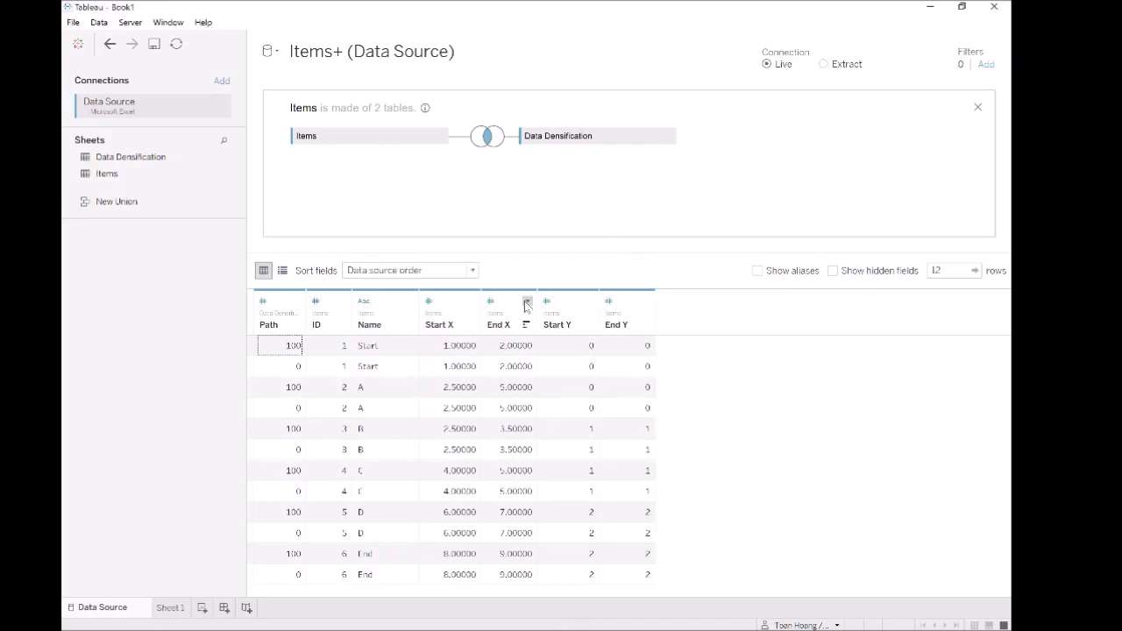
left_click(507, 350)
left_click(613, 366)
left_click(392, 351)
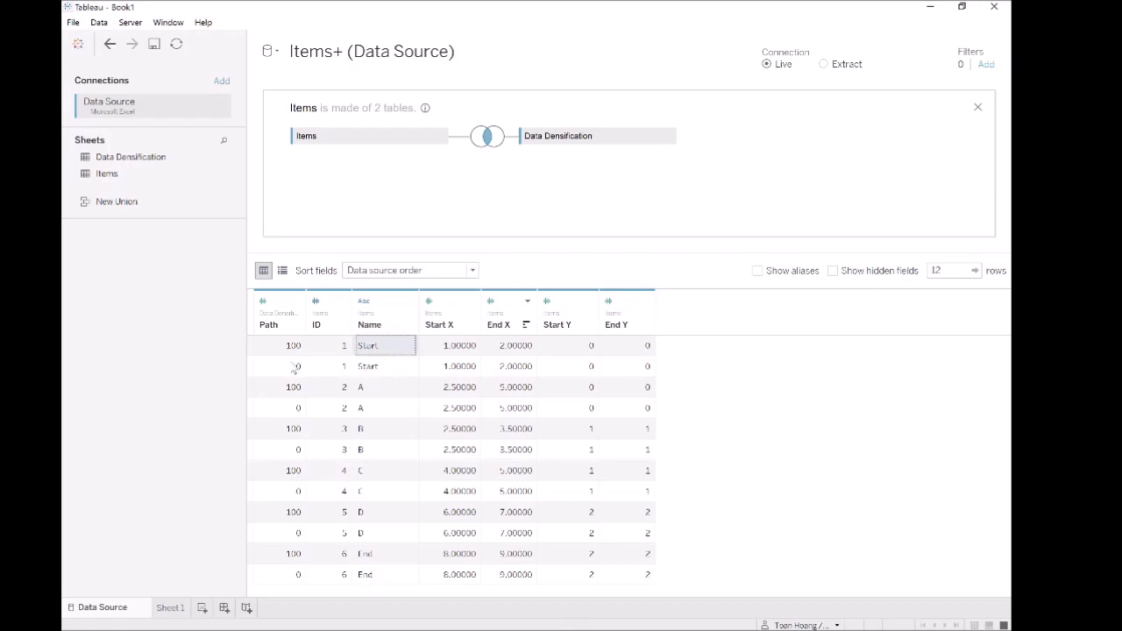
left_click_drag(294, 348, 294, 368)
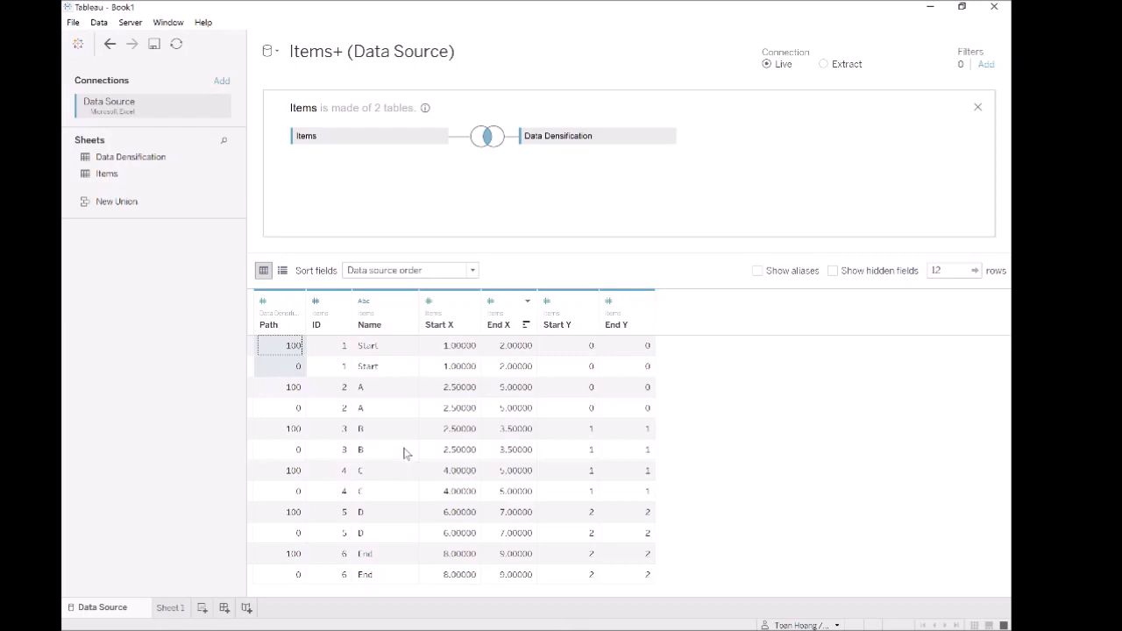
- On Sheet 1, create bins from the Path field with a bin size of 1
left_click(172, 610)
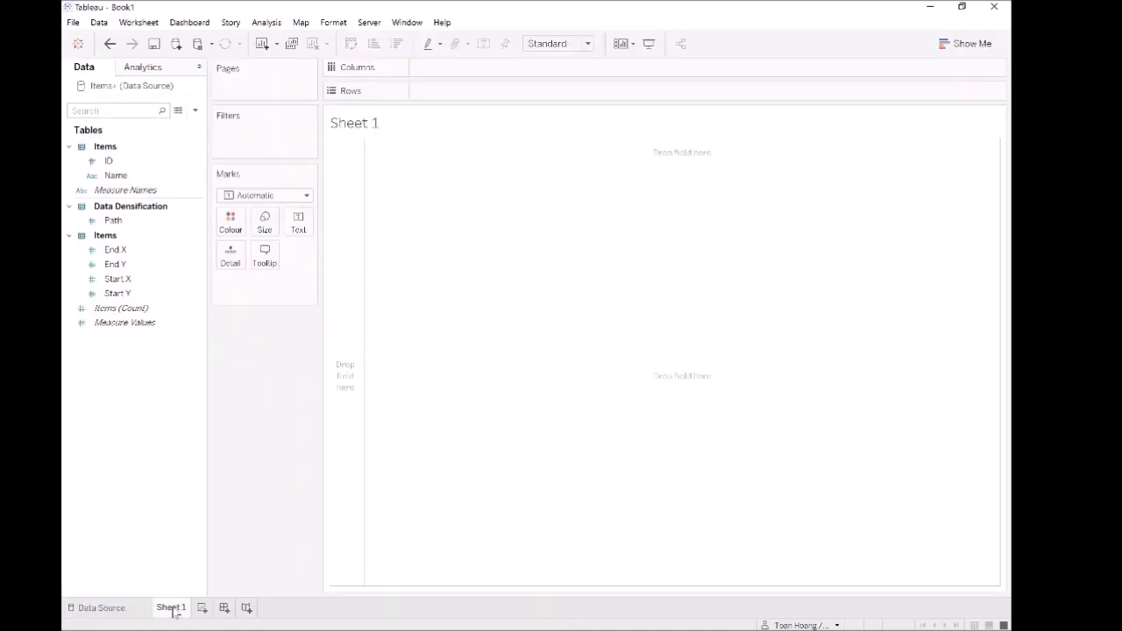
right_click(119, 225)
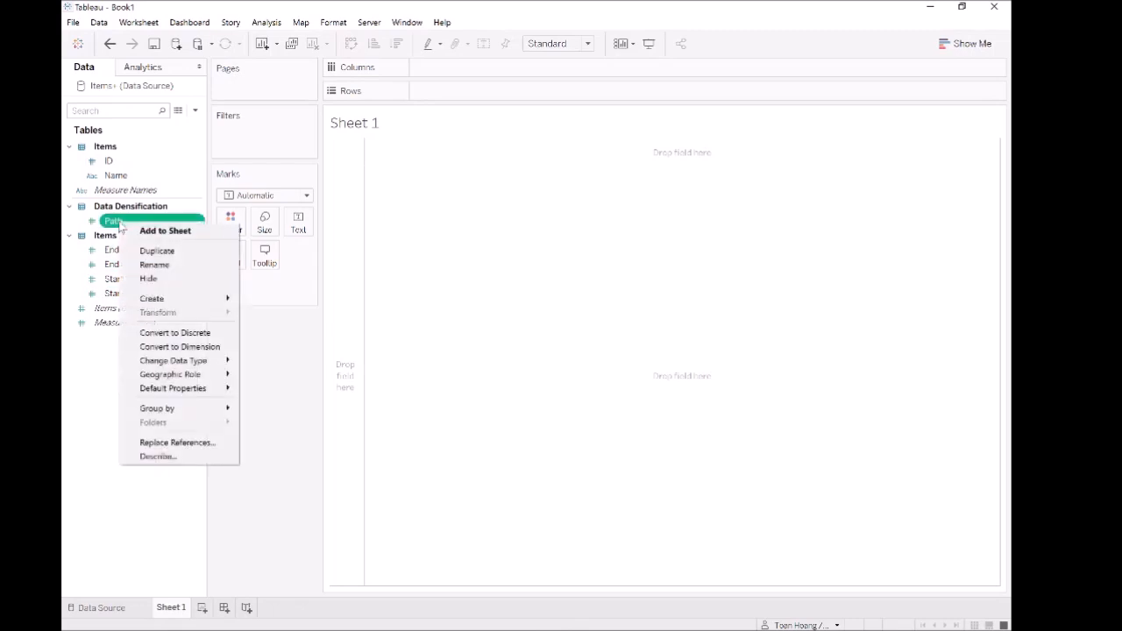
mouse_move(239, 304)
left_click(267, 329)
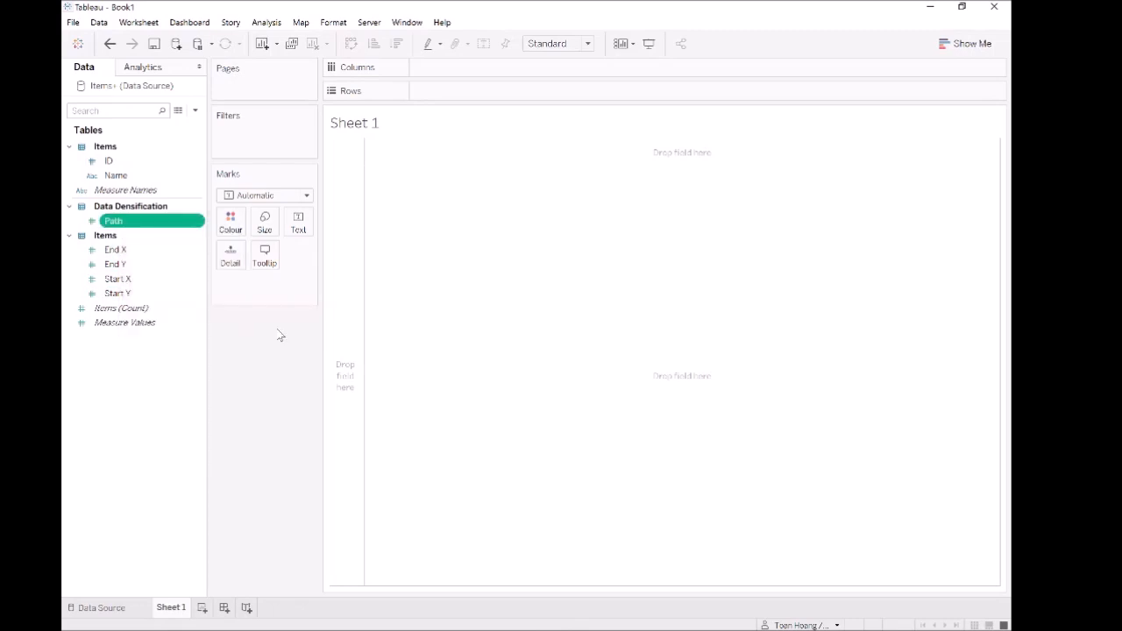
double_click(497, 294)
type("1")
left_click(584, 374)
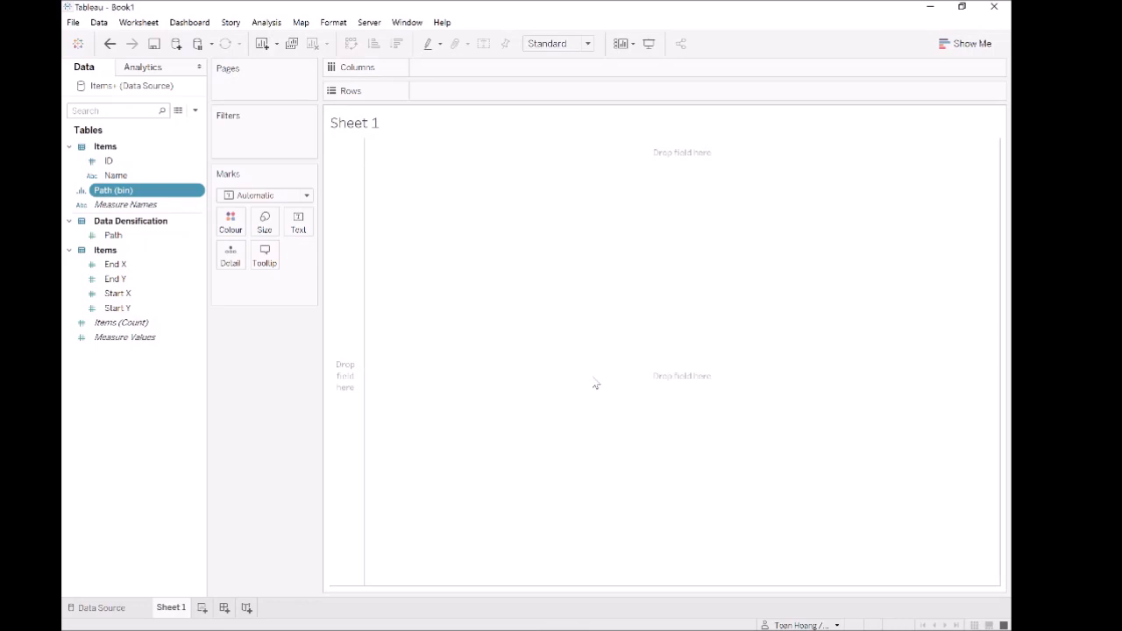
- Create a calculated field named Index with the formula INDEX() - 1
right_click(120, 375)
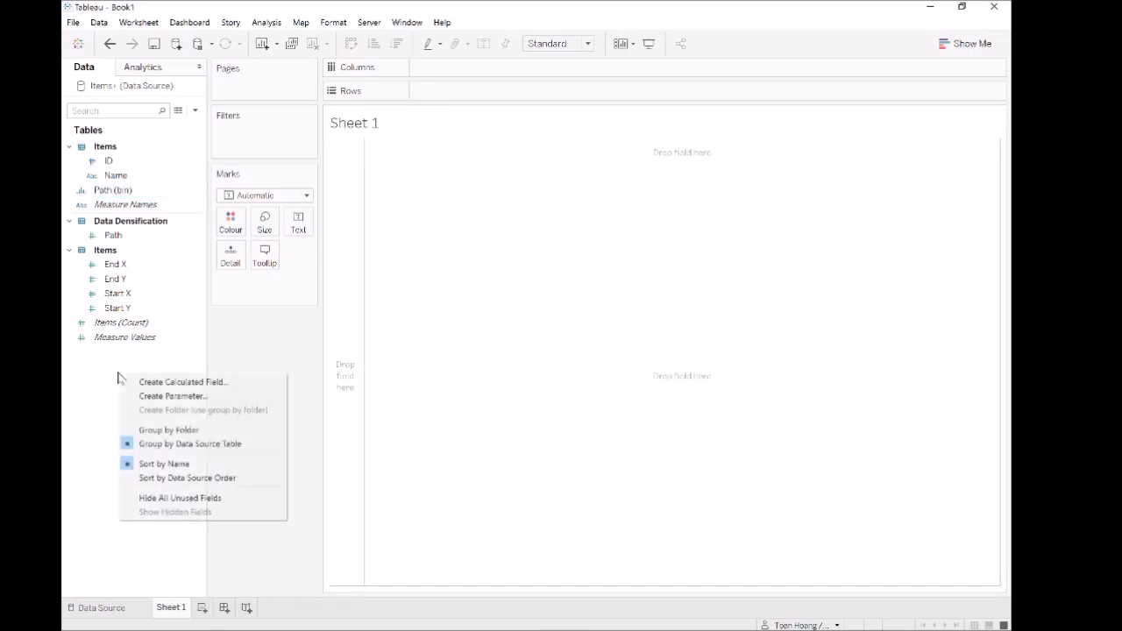
left_click(175, 382)
type("Index")
key("Tab")
type("ind")
key("Return")
type("- 1")
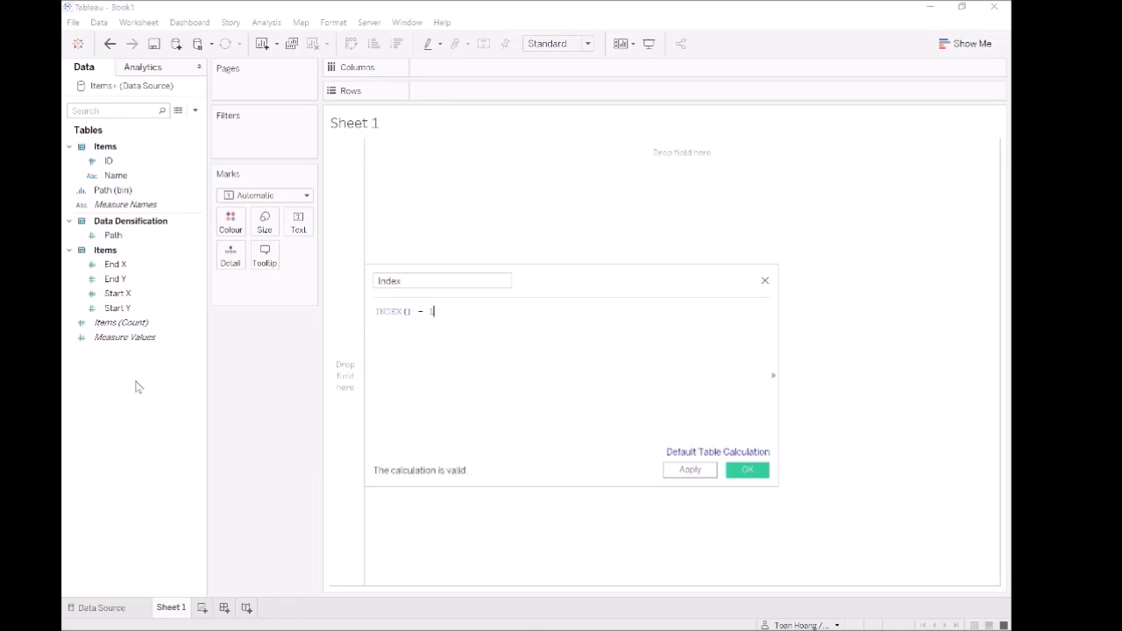
left_click(707, 474)
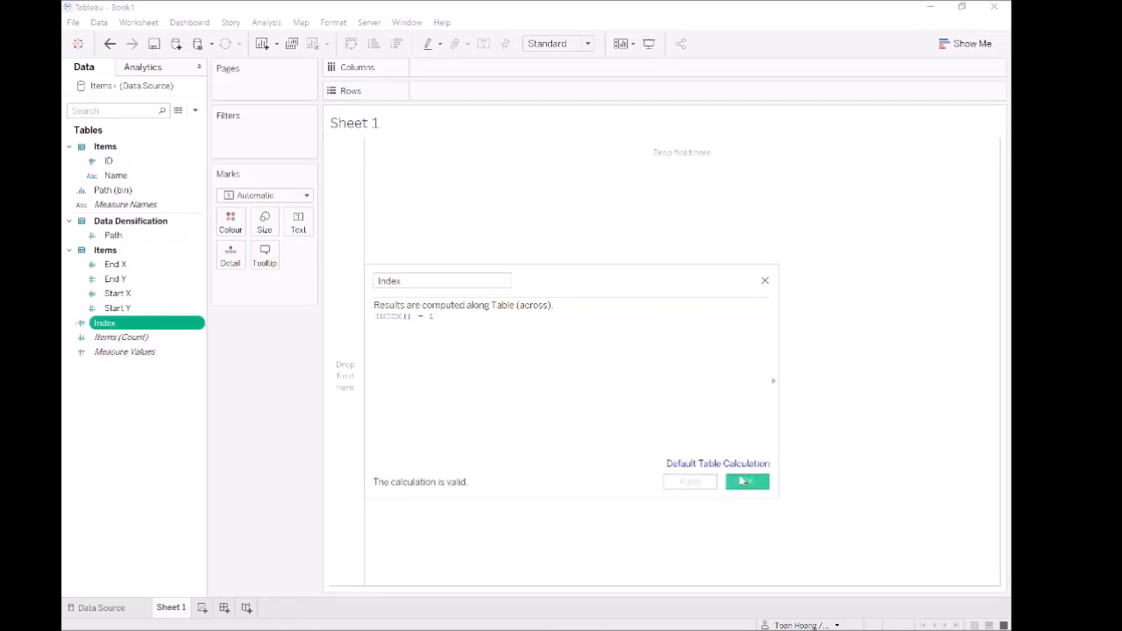
left_click(746, 483)
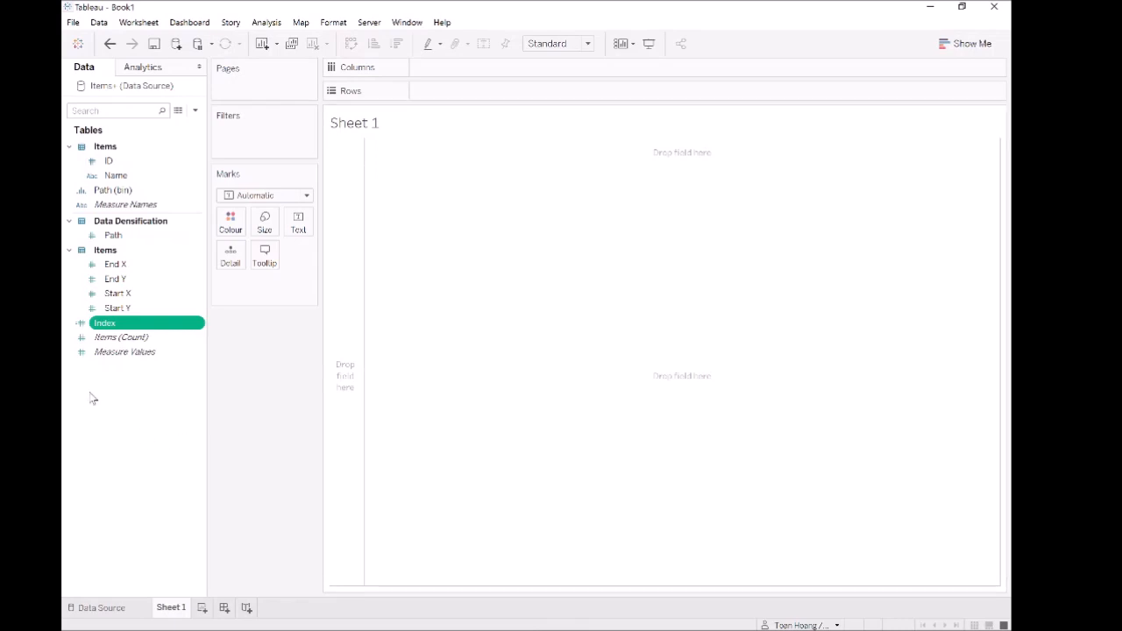
- Start another calculated field and name it TC_Size
right_click(109, 372)
left_click(125, 381)
type("T")
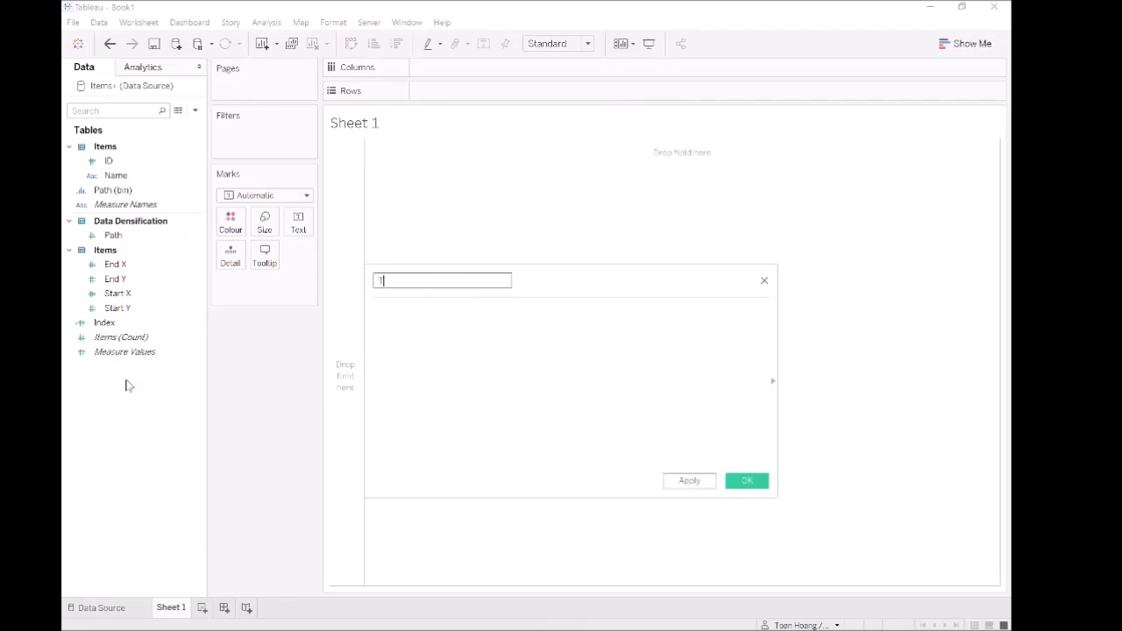
type("C_Size")
key("Tab")
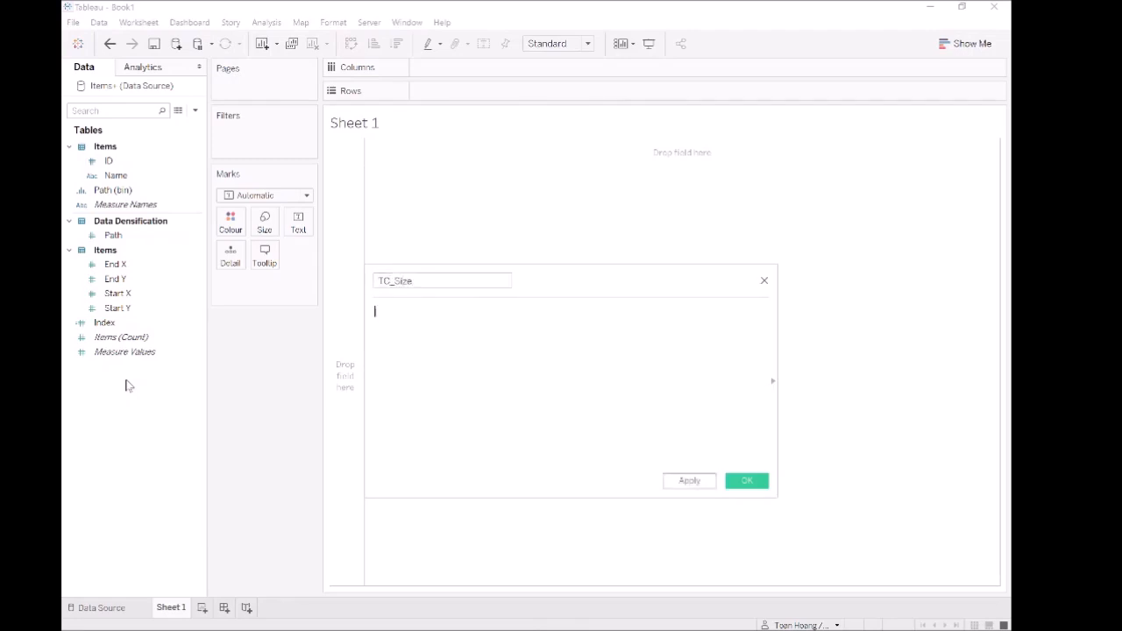
- Enter WINDOW_MAX(MAX([End X])) as the first term of the TC_Size formula
type("window")
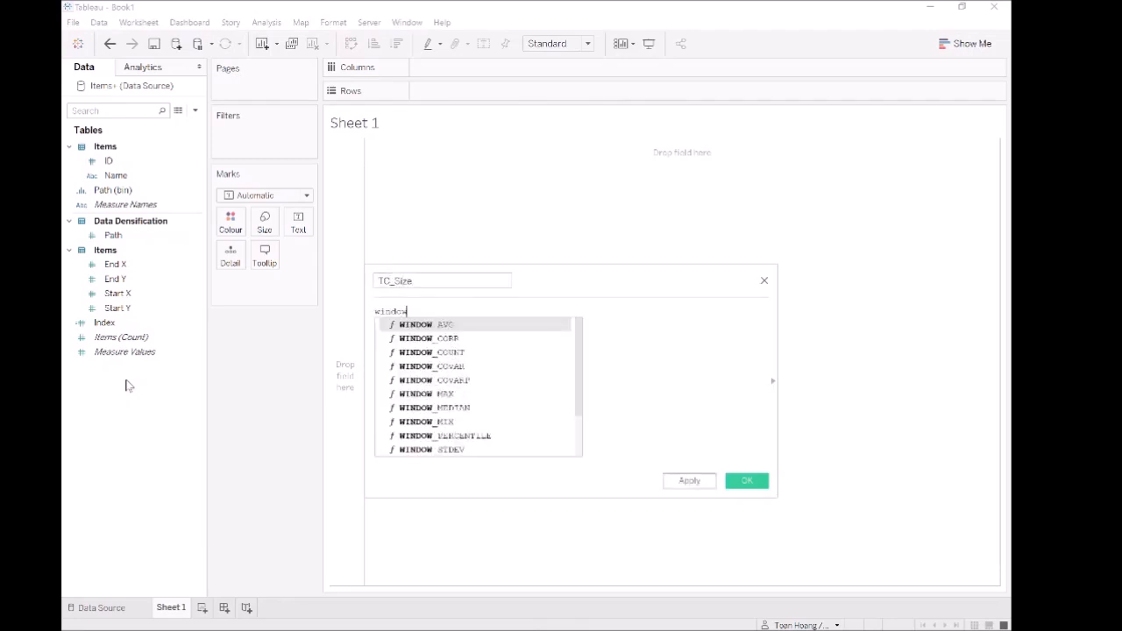
type("_ma")
key("Return")
type("max(")
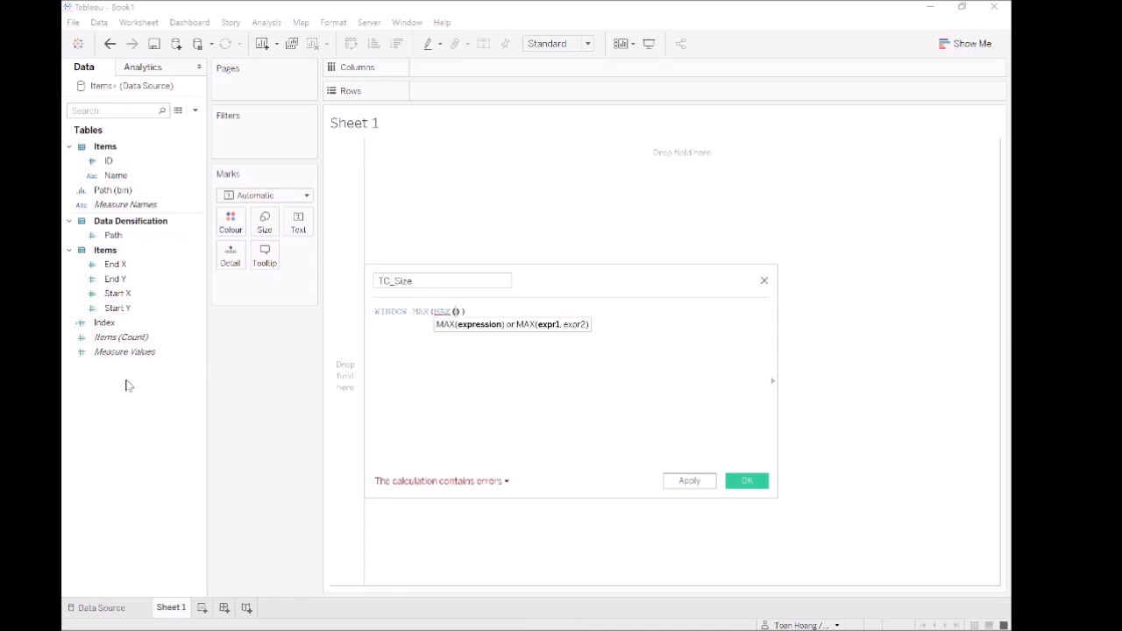
type("end")
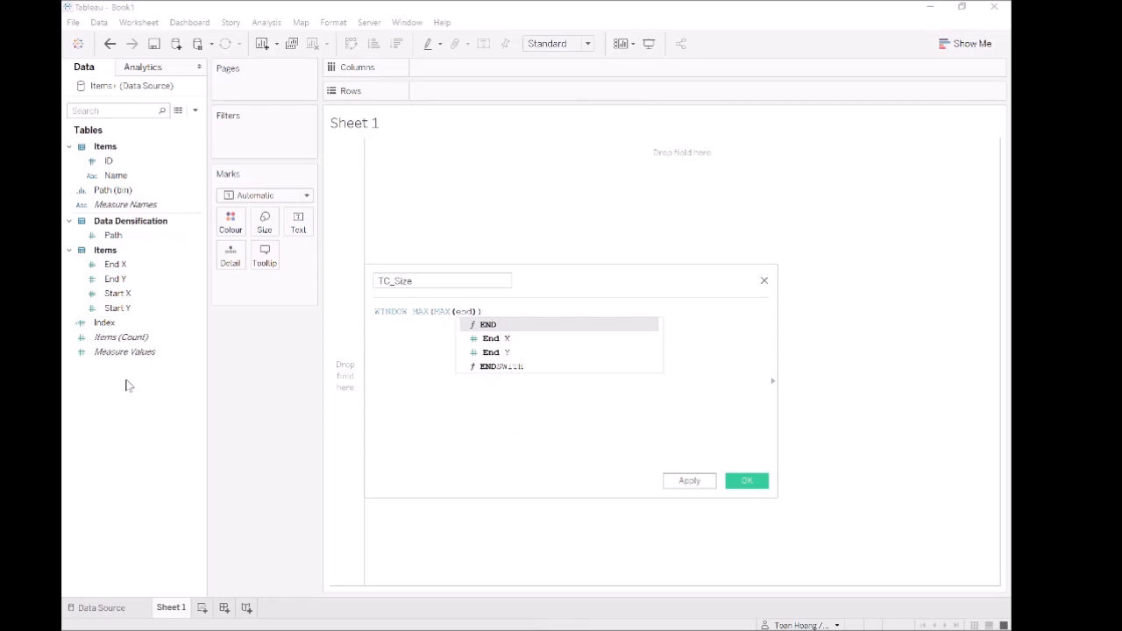
key("Down")
key("Return")
key("End")
- Subtract WINDOW_MAX(MAX([Start X])) in the TC_Size formula and save the calculated field
type("- ")
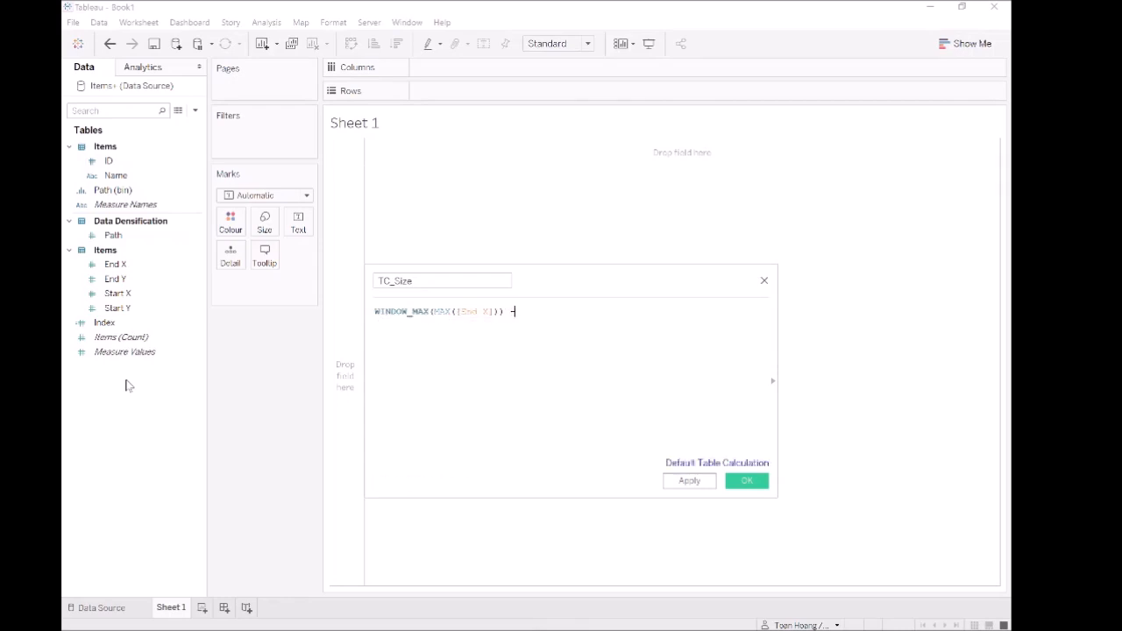
type("window ma")
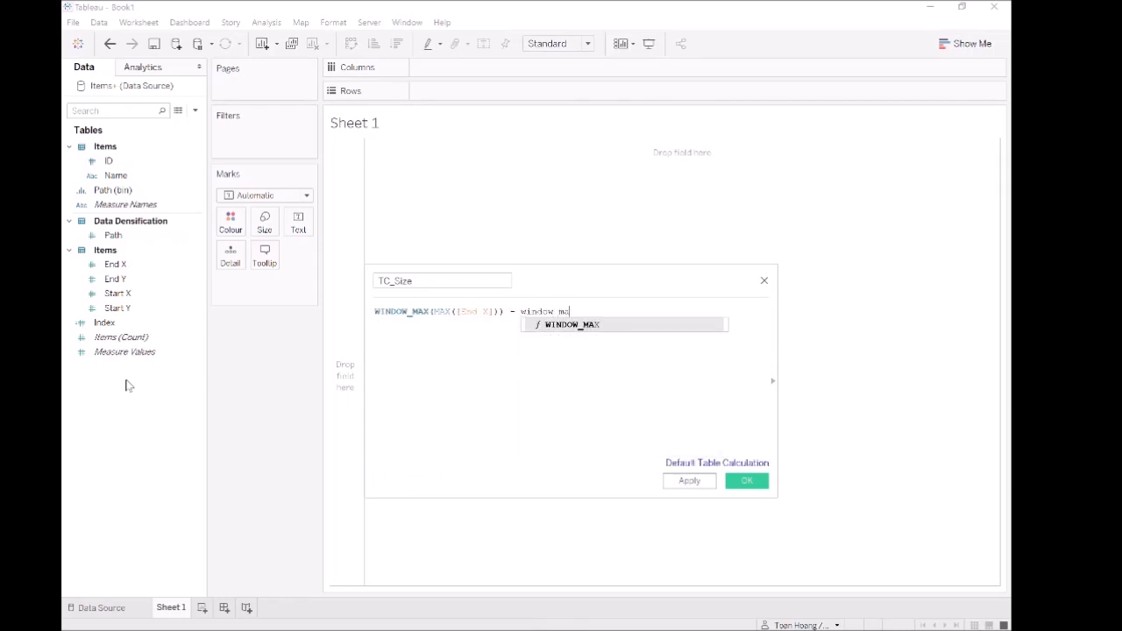
key("Return")
type("max")
key("Return")
type("start")
key("Return")
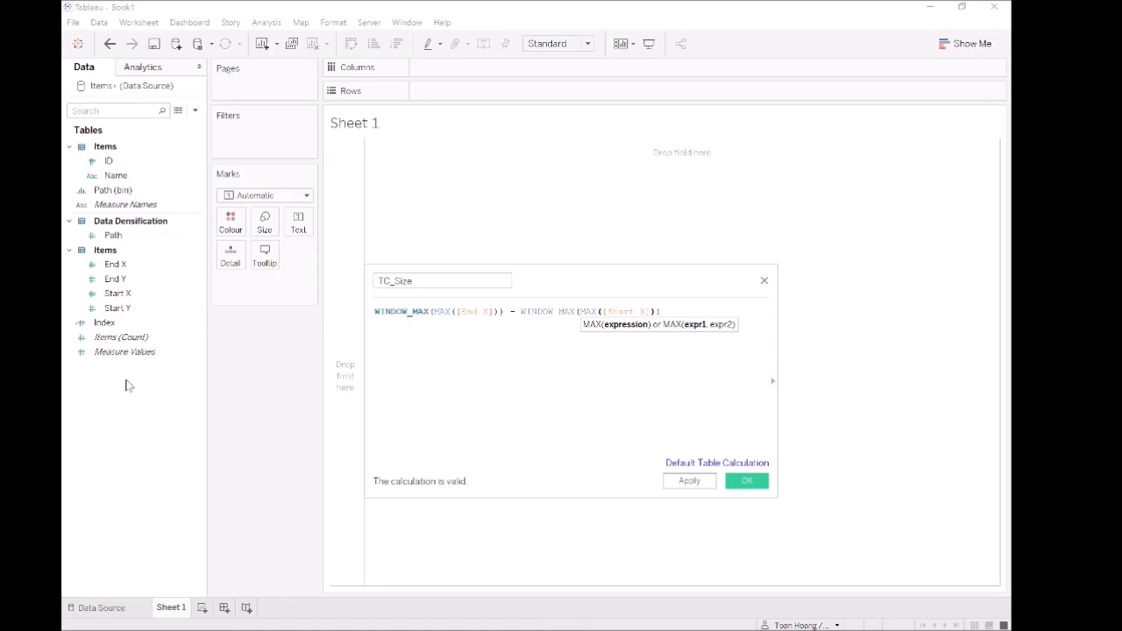
type(")")
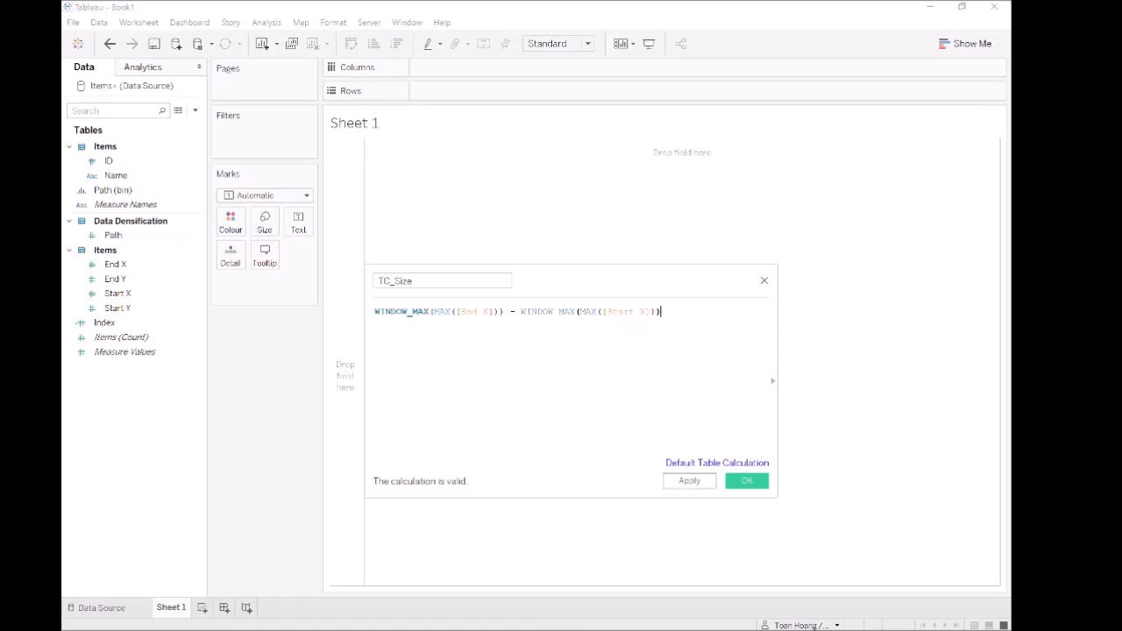
left_click(754, 481)
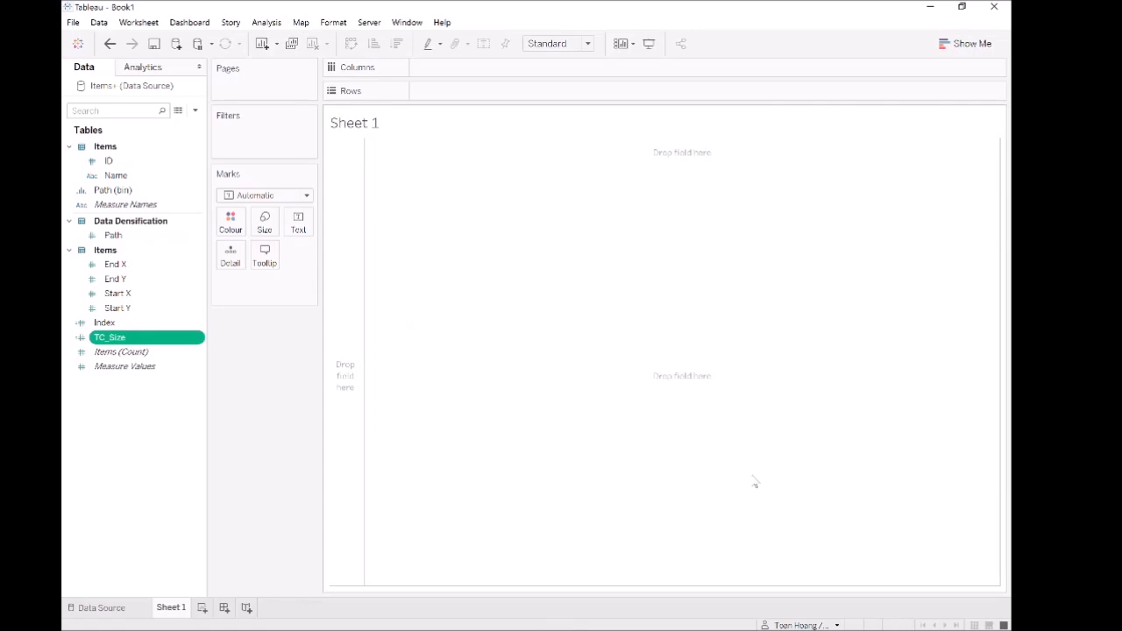
- Start a new calculated field and name it Rows
left_click(149, 423)
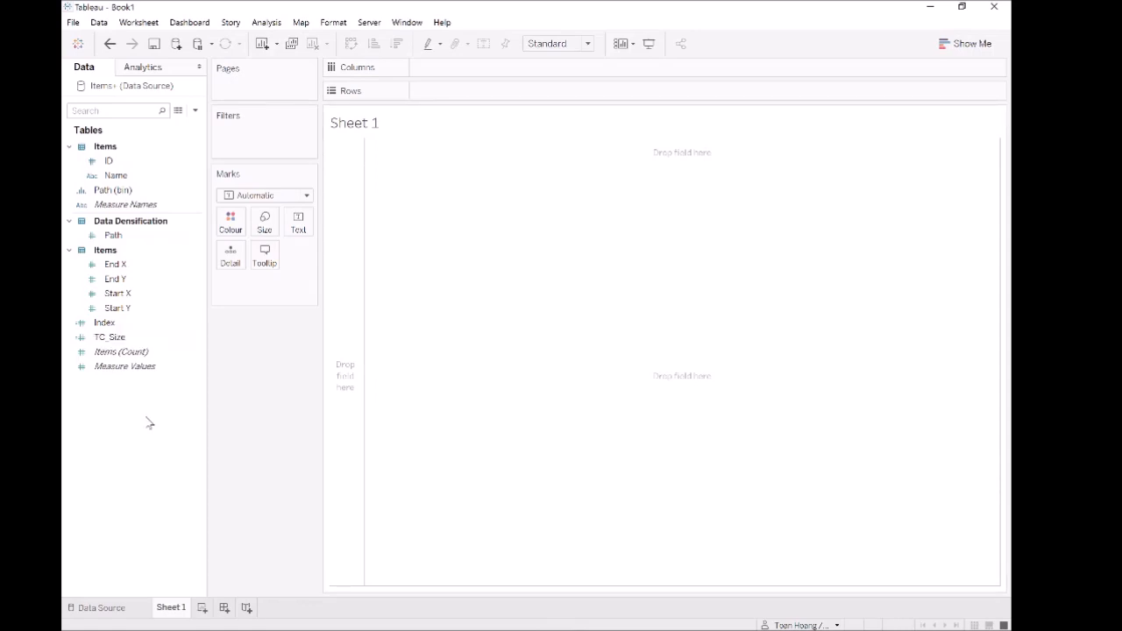
right_click(149, 424)
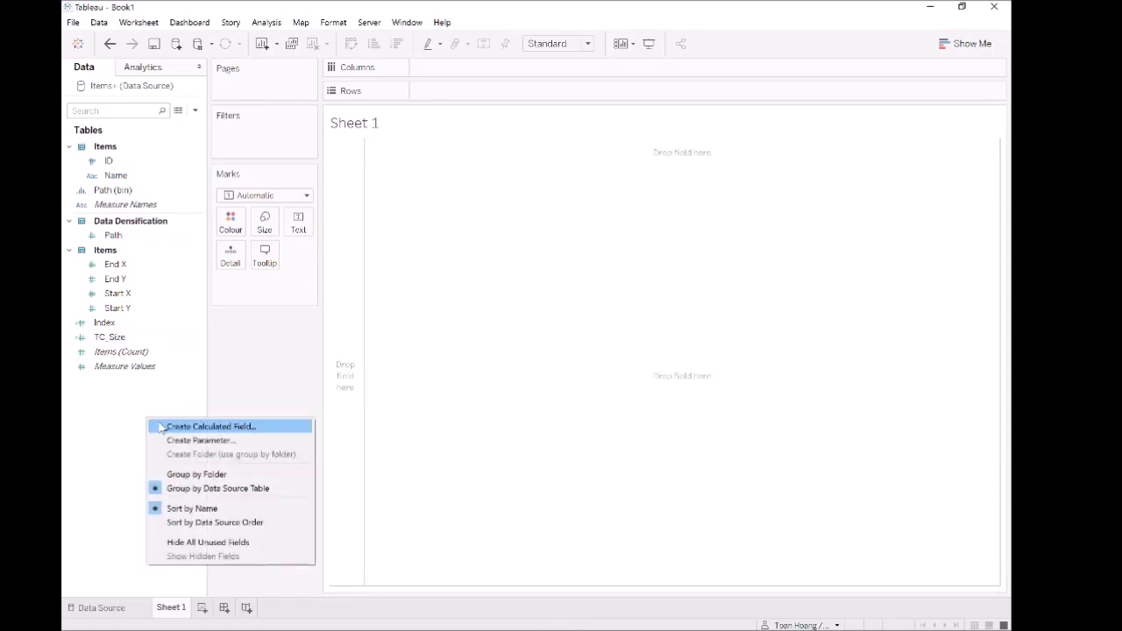
left_click(163, 427)
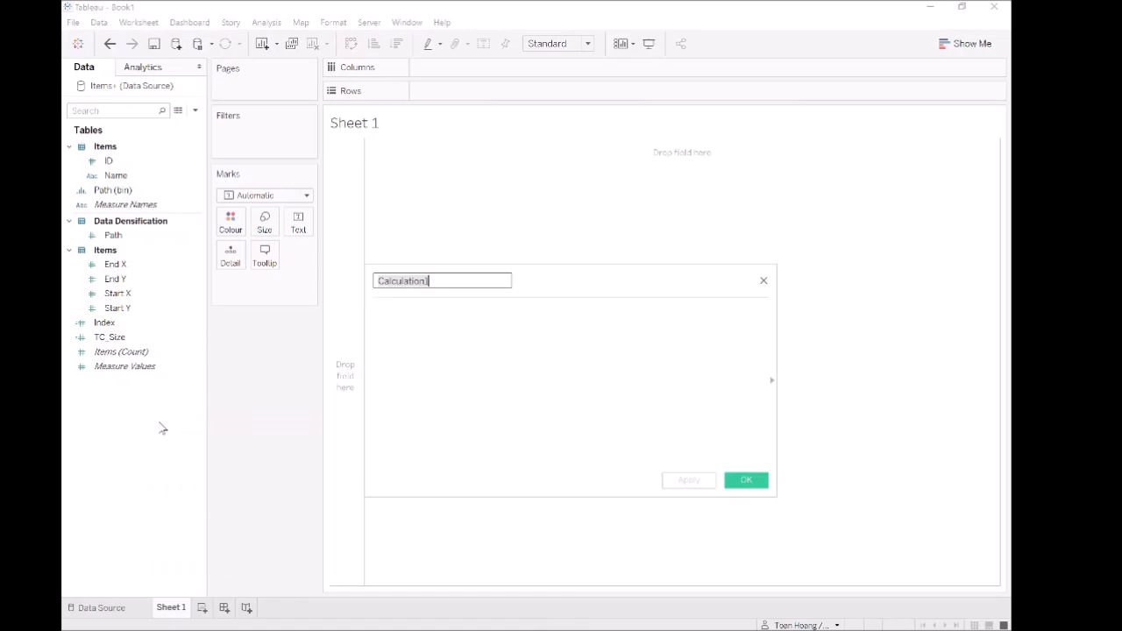
type("Rows")
key("Tab")
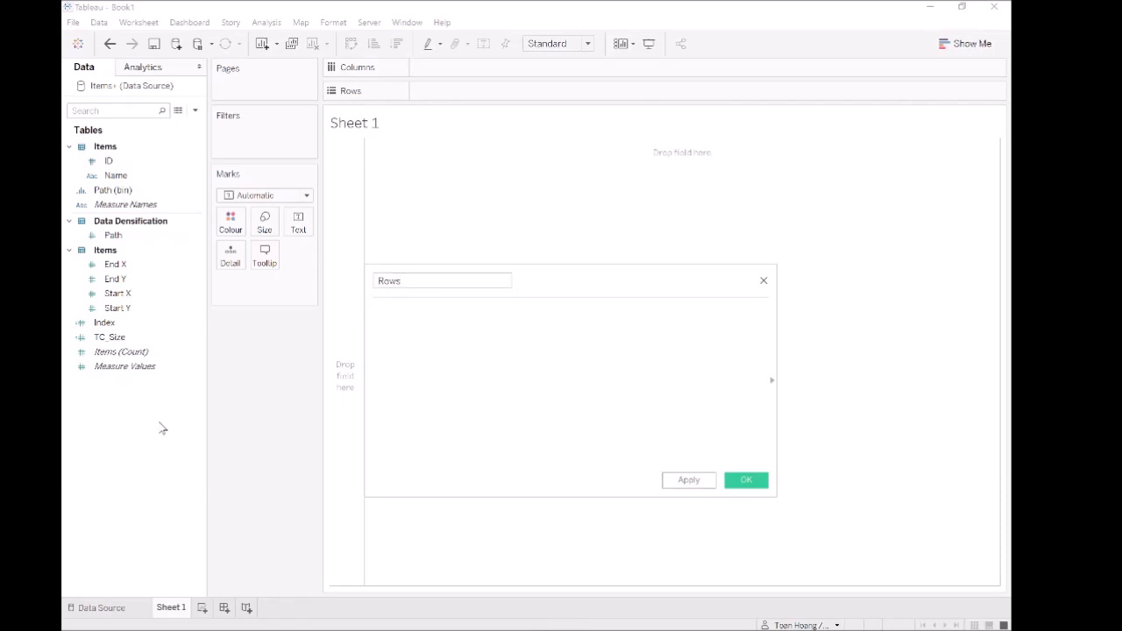
- Enter WINDOW_MAX(MAX([Start Y])) as the formula of the Rows calculated field
type("window")
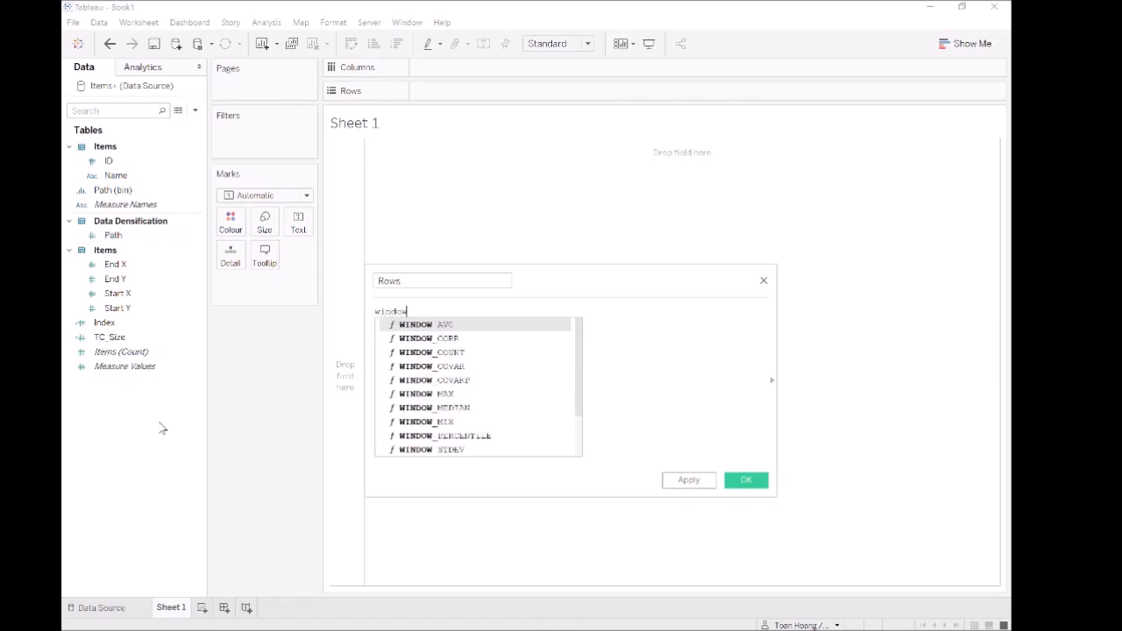
key("Down")
key("Down")
key("Down")
key("Return")
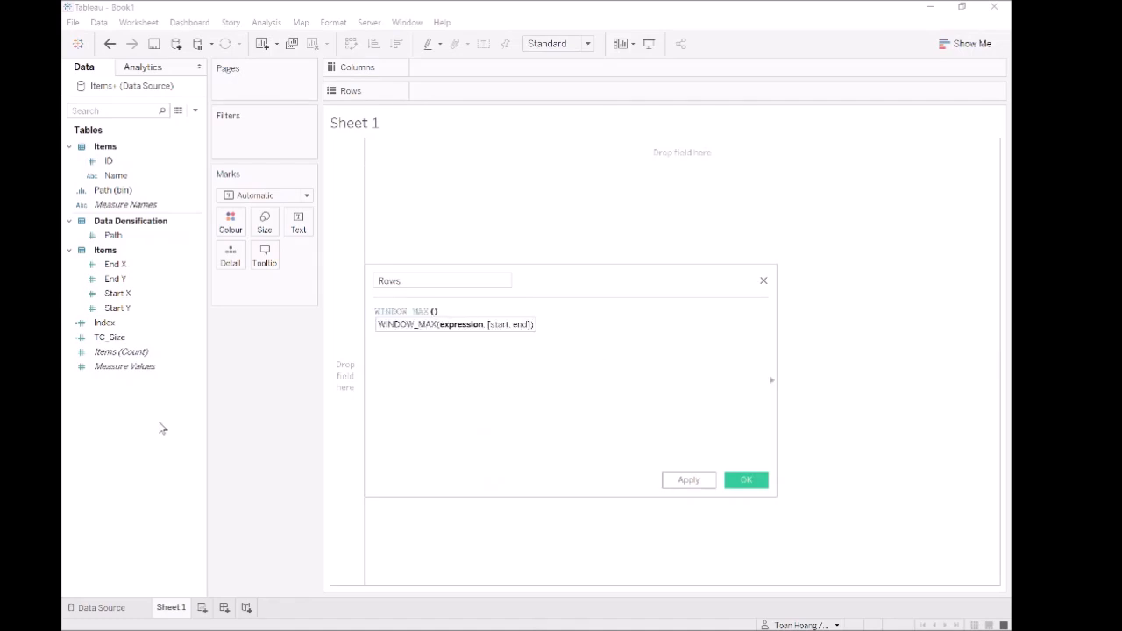
type("max")
key("Return")
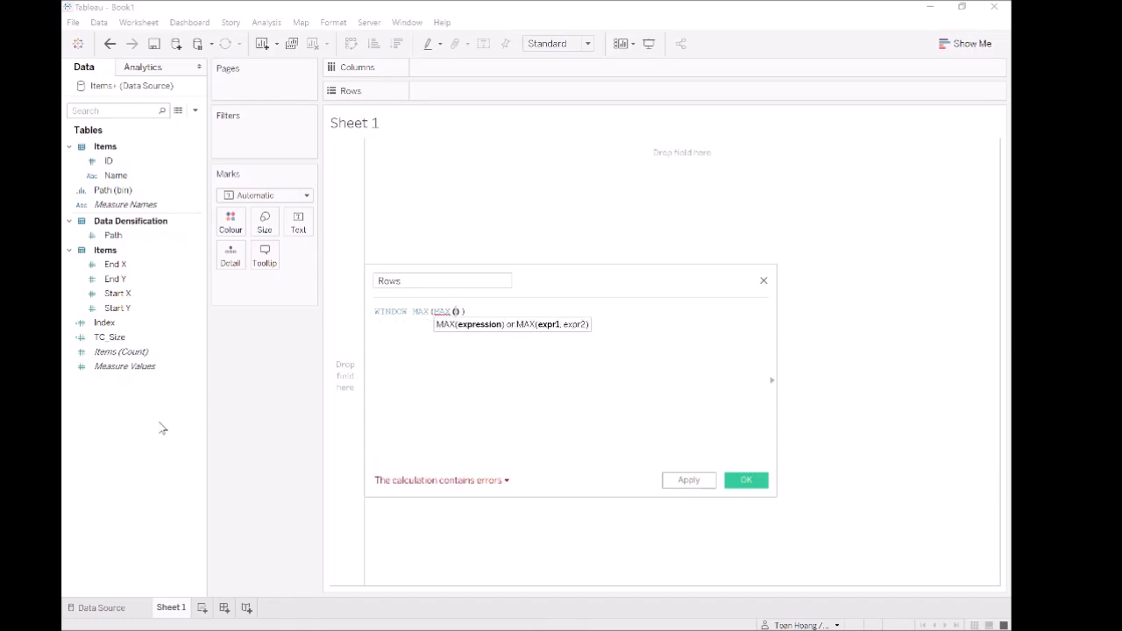
type("start")
key("Return")
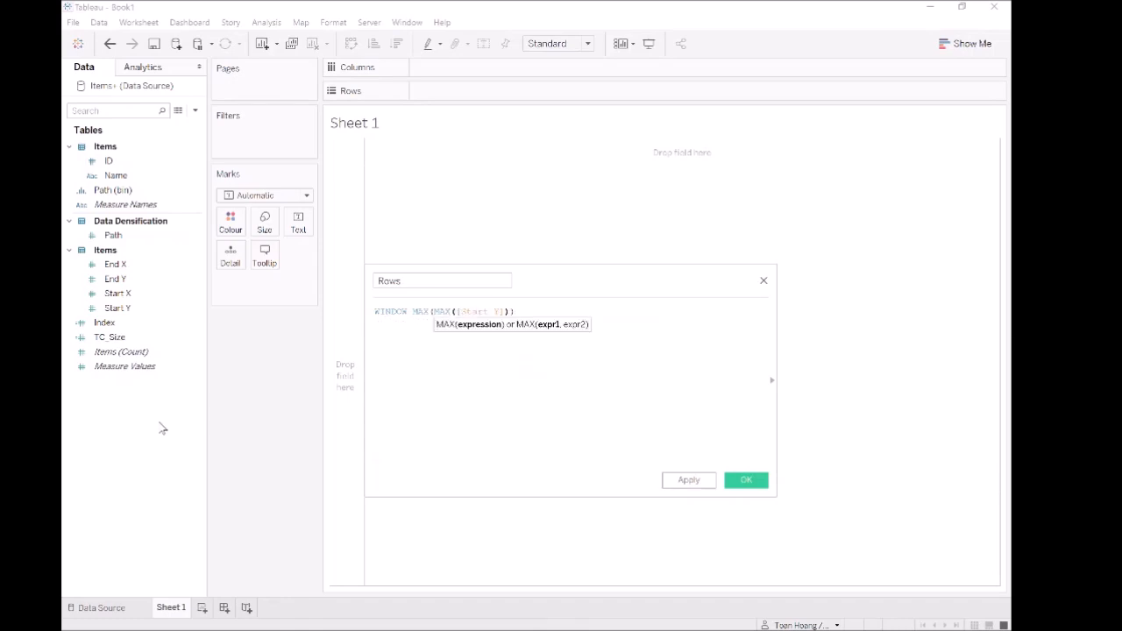
- Wrap the Rows formula in FLOAT() to give FLOAT(WINDOW_MAX(MAX([Start Y]))) and save the calculated field
key("Right")
key("Right")
key("Left")
key("Left")
key("Left")
key("Left")
key("Left")
key("Left")
key("Left")
key("Left")
key("Left")
key("Left")
key("Left")
key("Left")
key("Left")
key("Left")
key("Left")
key("Left")
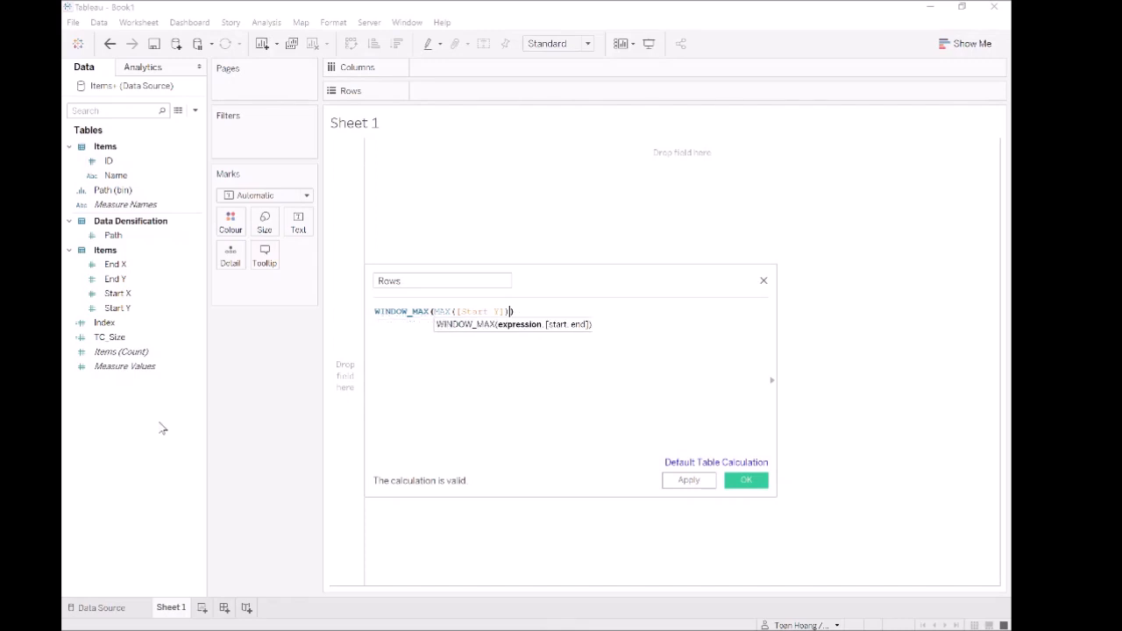
key("Left")
key("Left")
key("Left")
key("Left")
key("Left")
key("Left")
key("Left")
key("Left")
key("Left")
key("Left")
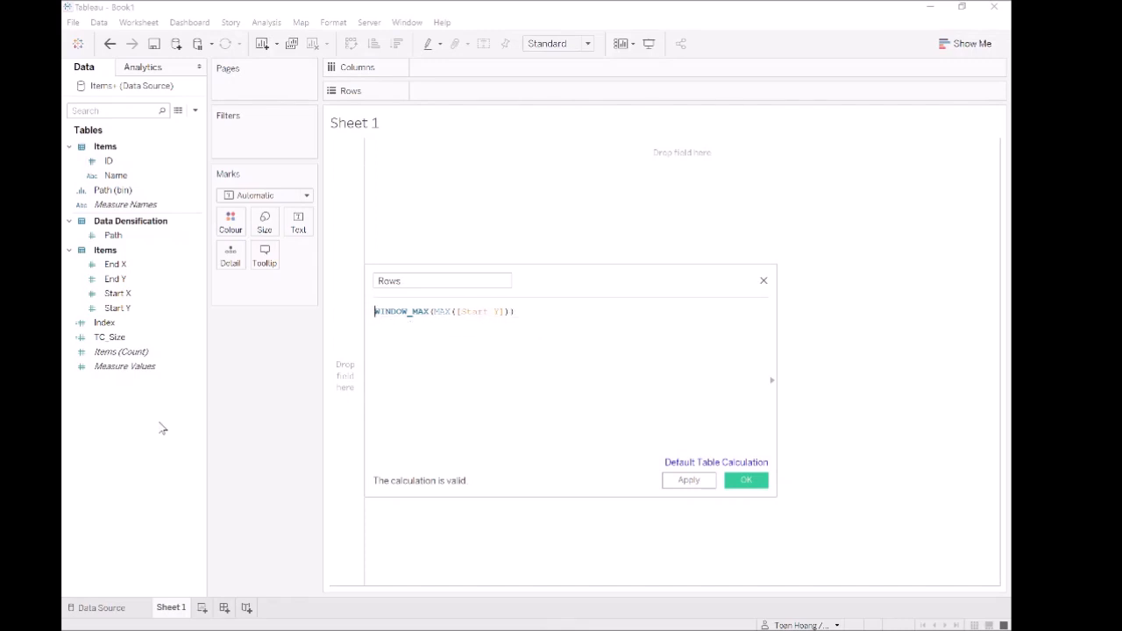
type("flo")
key("Return")
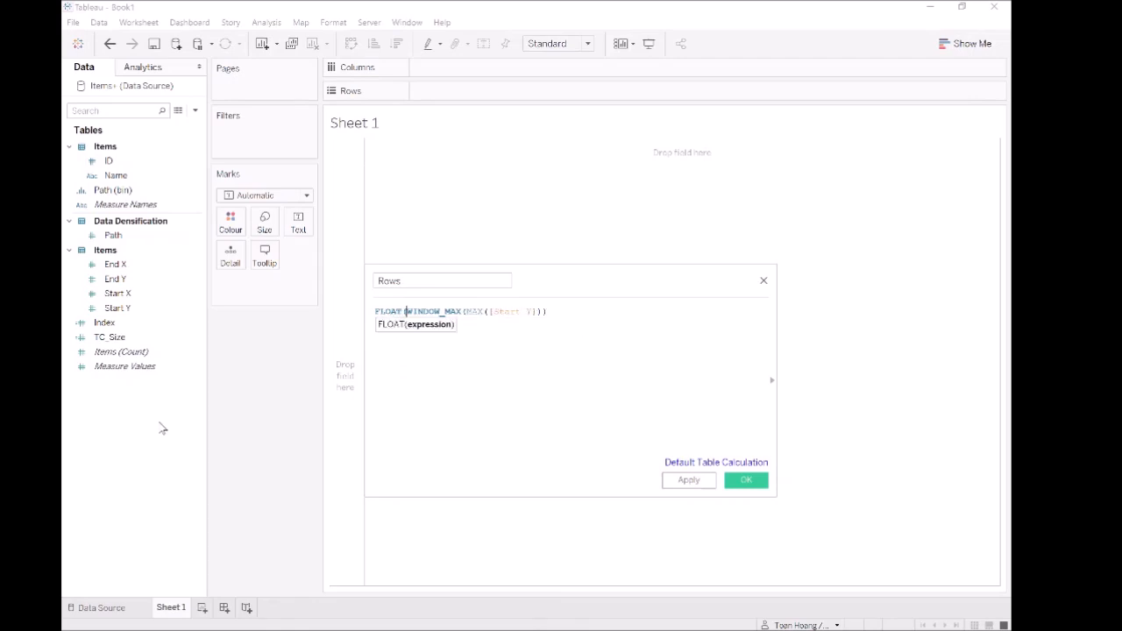
key("Right")
key("Right")
key("Right")
key("Right")
key("Right")
key("Right")
key("Right")
key("Right")
key("Right")
key("Right")
key("Right")
key("Right")
key("Right")
key("Right")
key("Right")
key("Right")
key("Right")
key("Right")
key("Right")
key("Right")
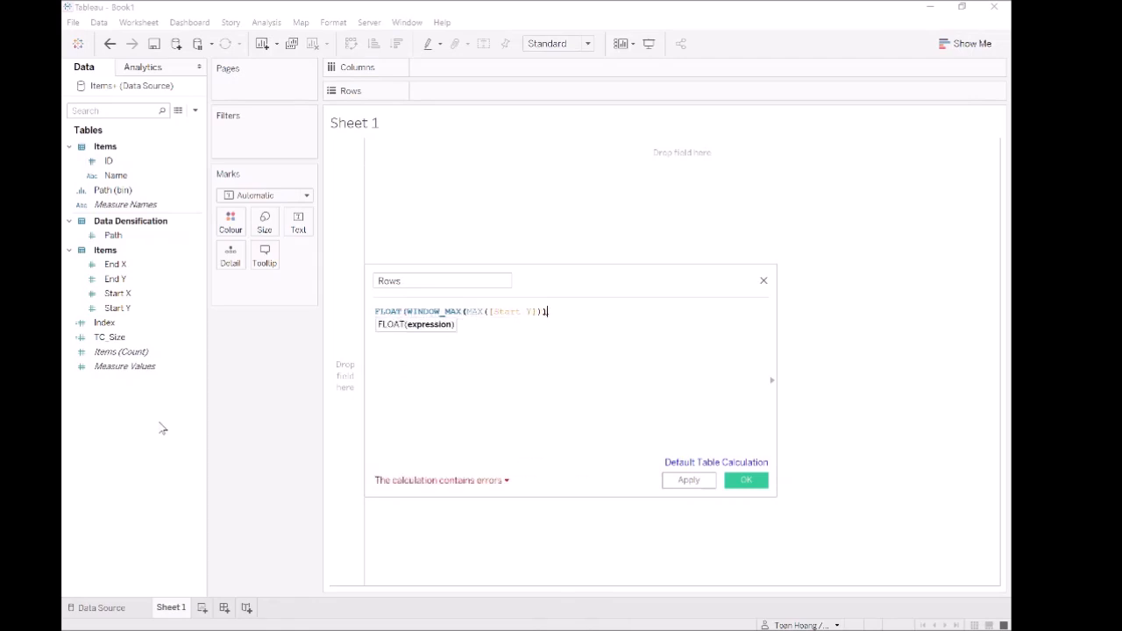
type(")")
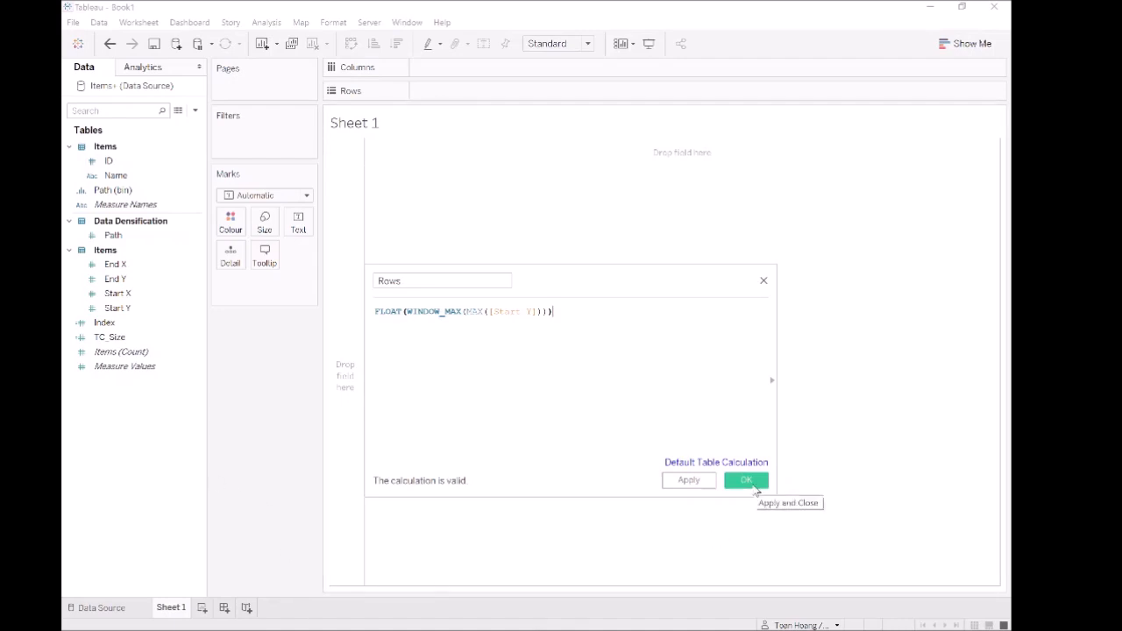
left_click(747, 481)
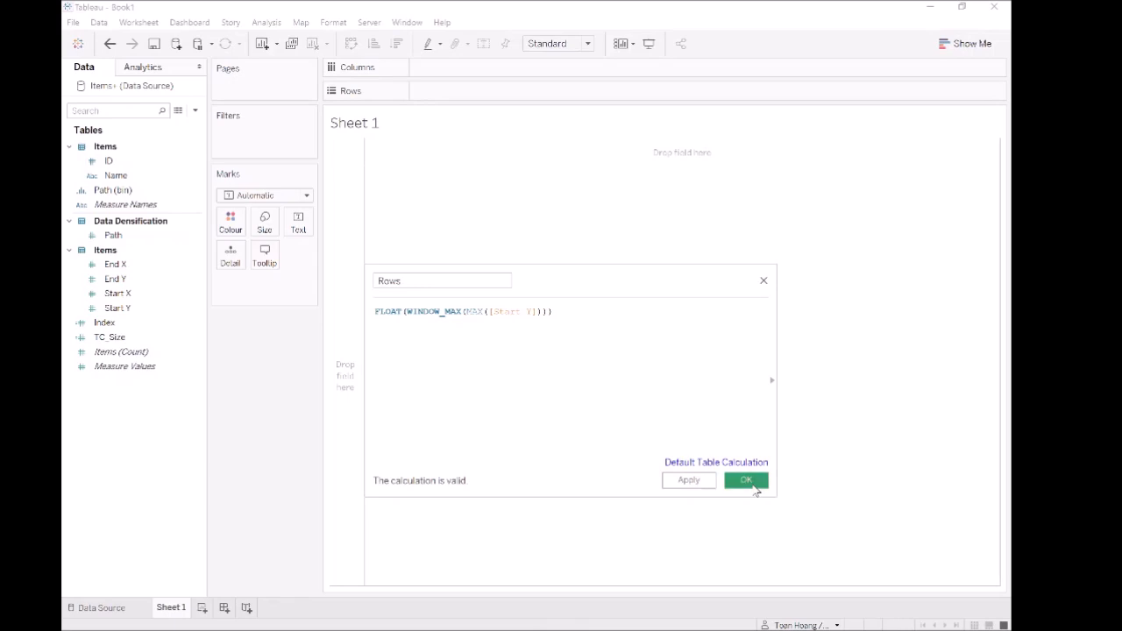
- Place the Rows calculated field on the Rows shelf and add ID to the marks as Detail
left_click_drag(103, 342, 512, 98)
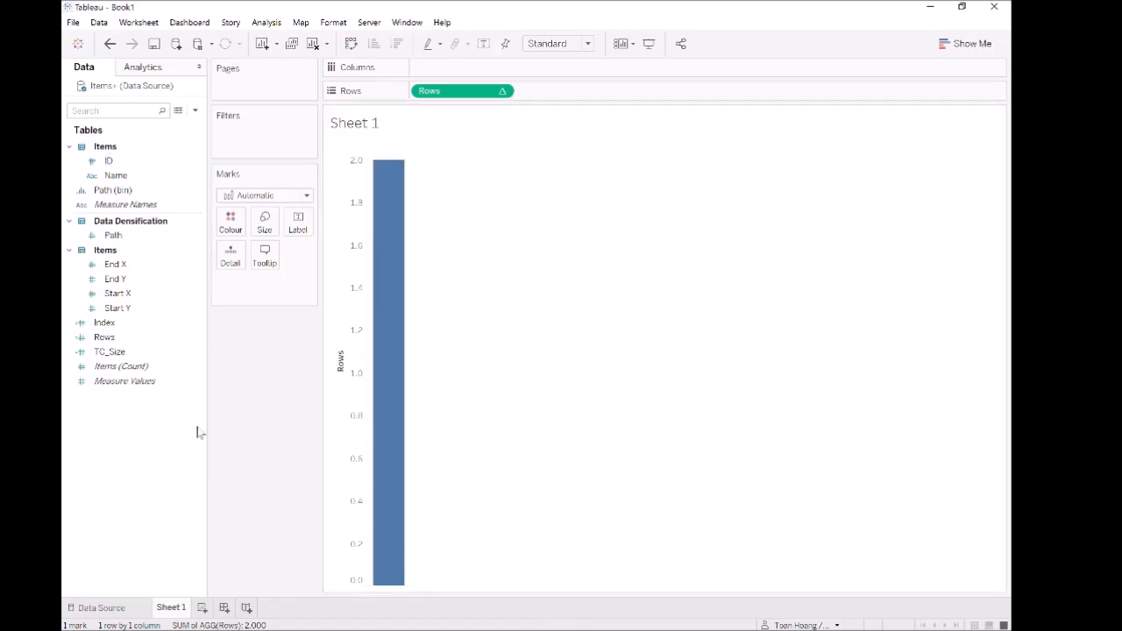
left_click_drag(118, 162, 240, 290)
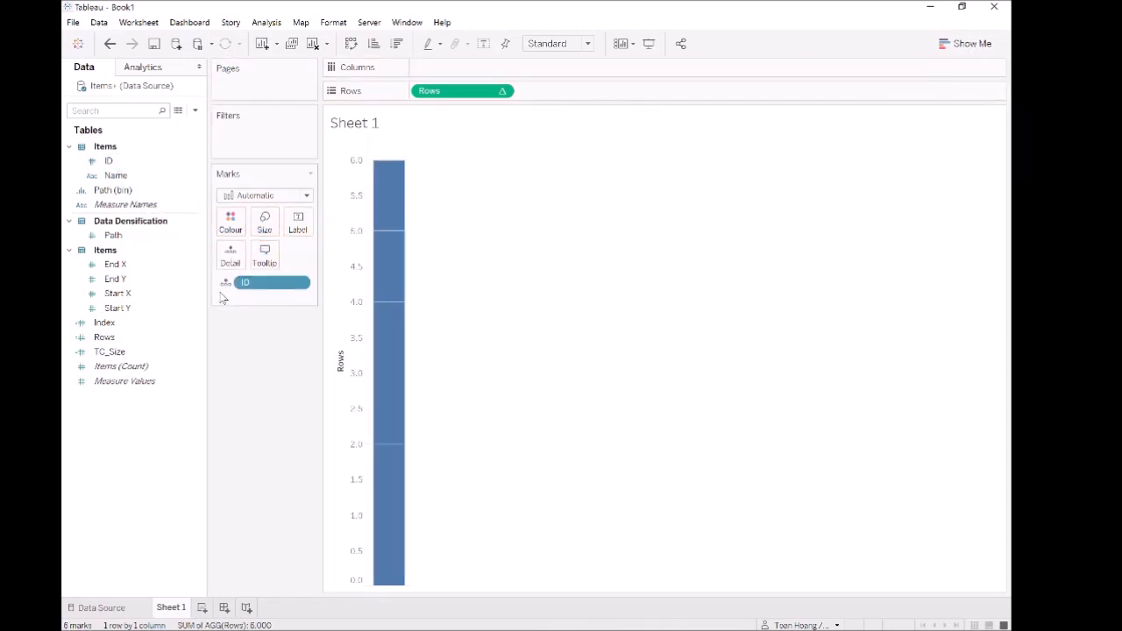
- Set the mark type of the view to Circle
left_click(263, 196)
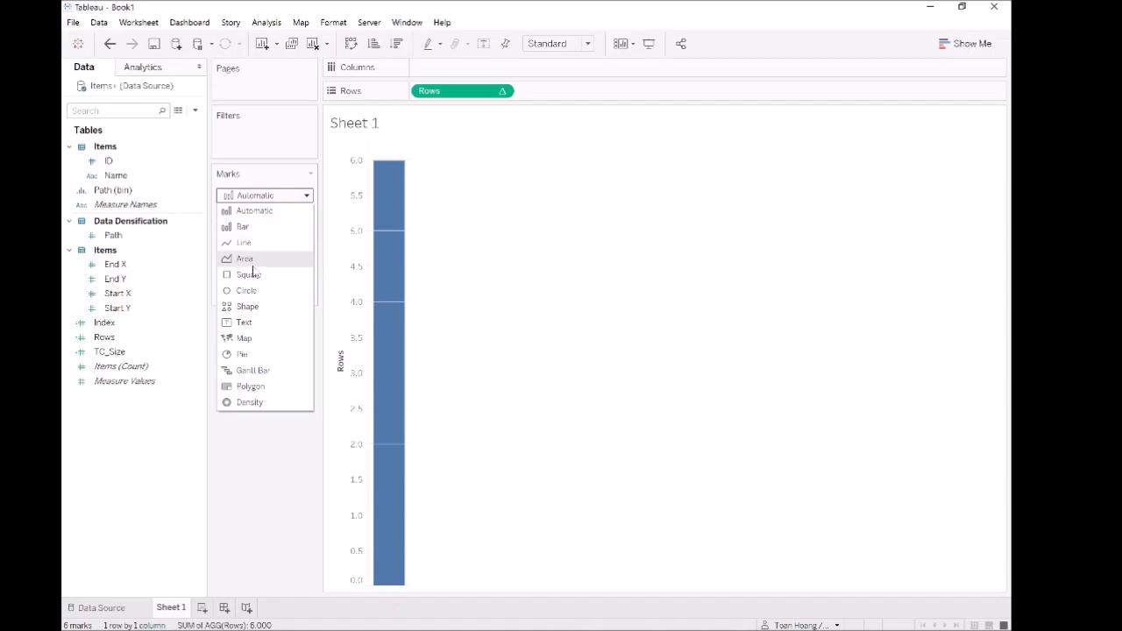
left_click(261, 291)
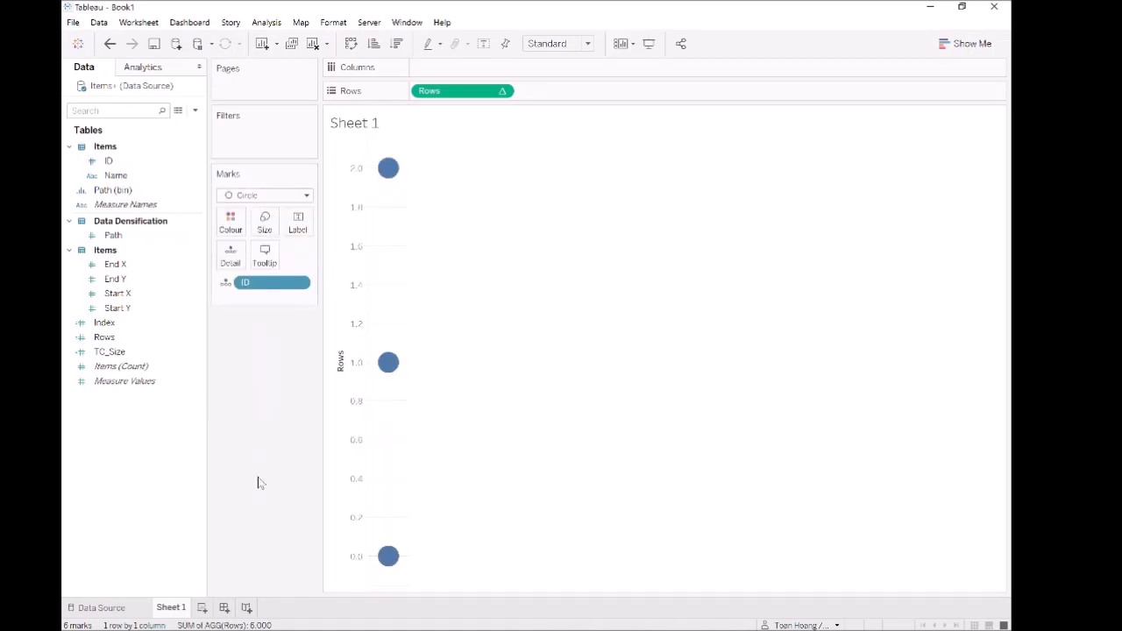
mouse_move(392, 169)
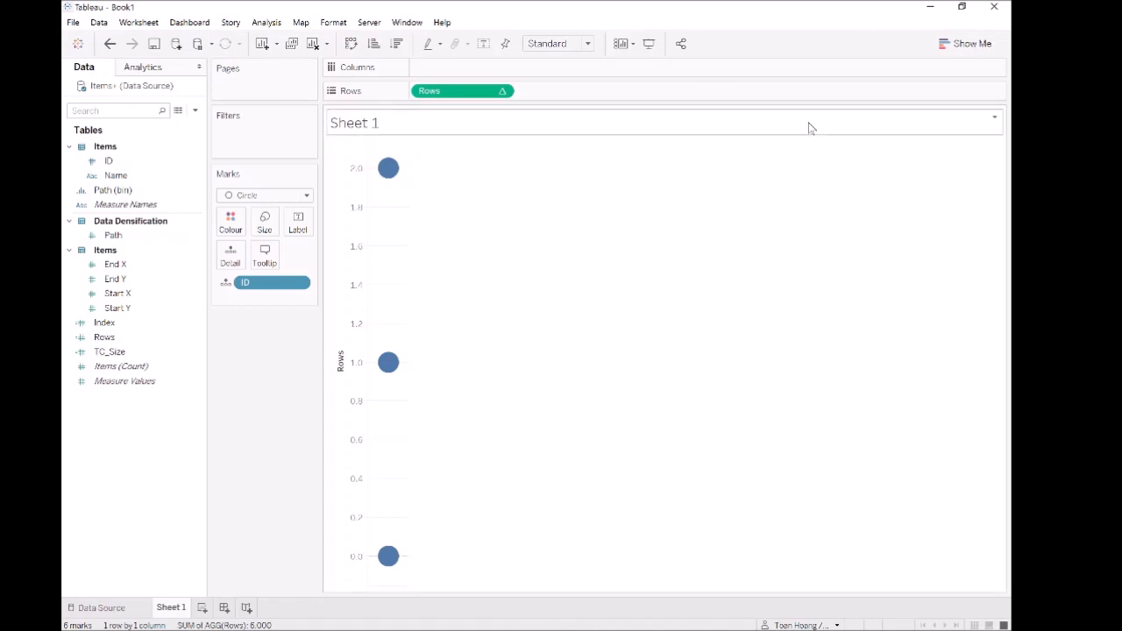
- Start another calculated field and name it Columns
right_click(136, 410)
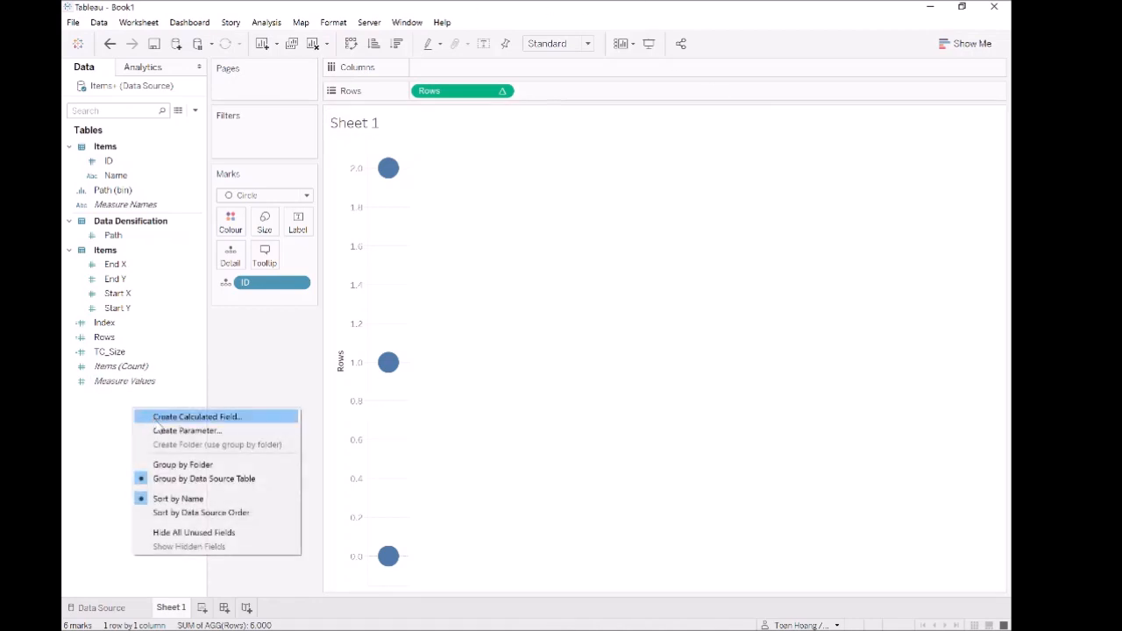
left_click(158, 418)
type("Columns")
key("Tab")
- Enter WINDOW_MAX(MAX([Start X])) as the Columns formula and save the calculated field
type("win")
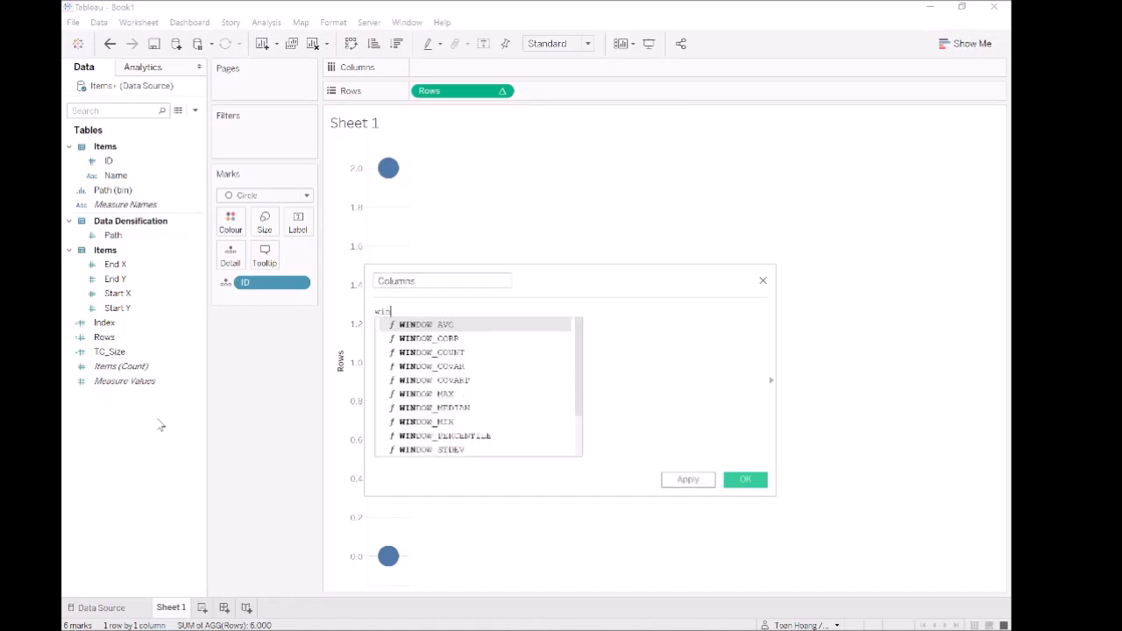
type("dow")
type("_MAX()")
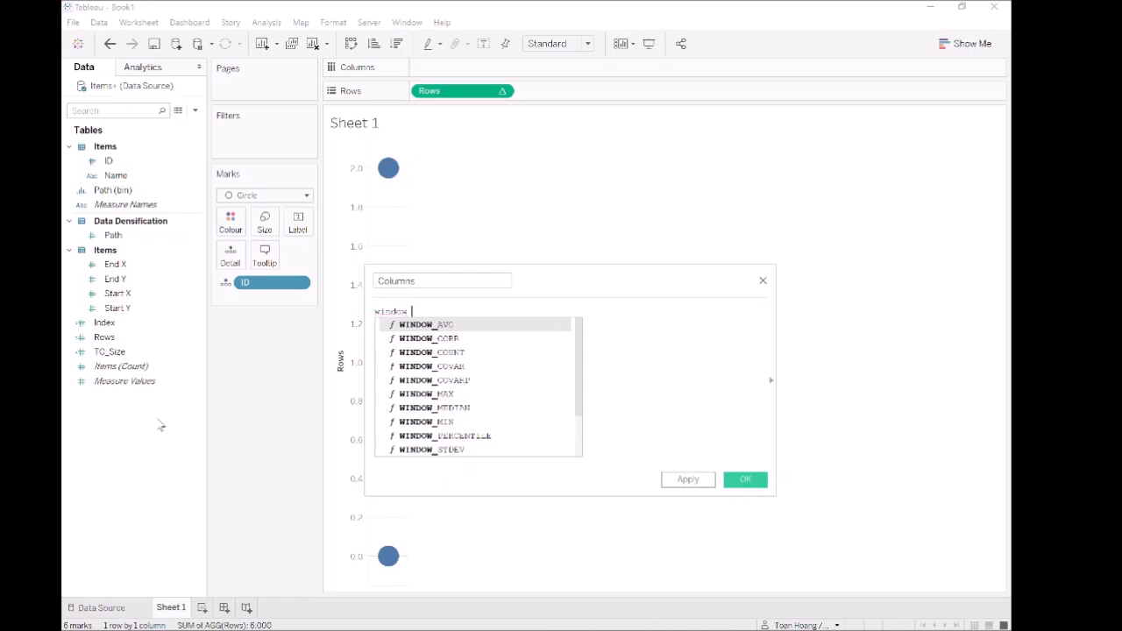
key("Return")
type("ma")
key("Return")
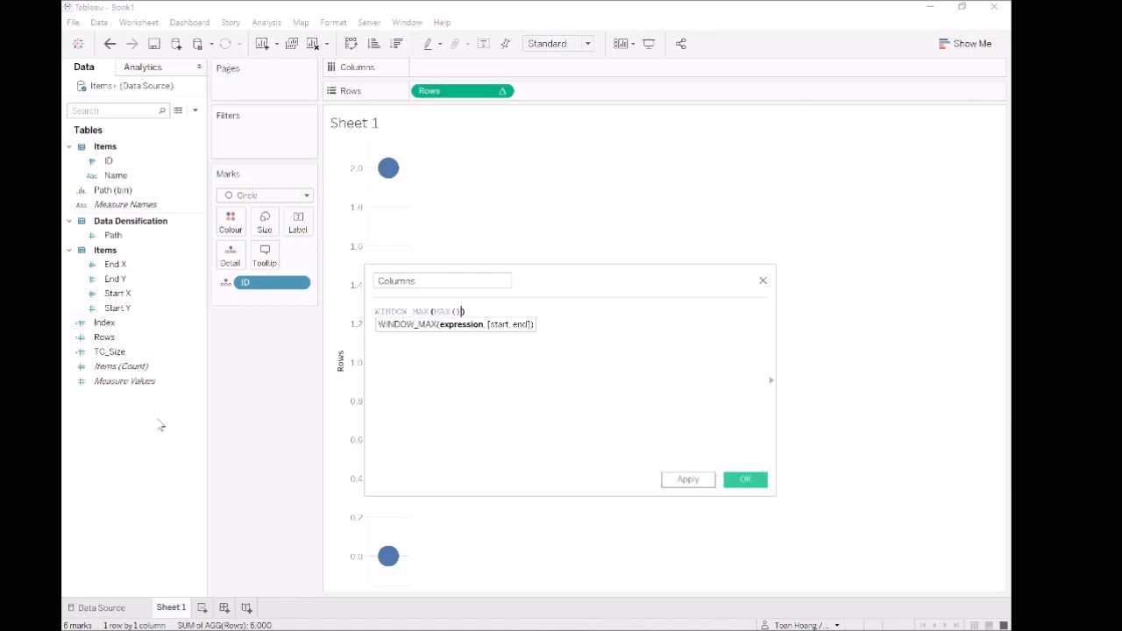
type("star")
key("Return")
key("End")
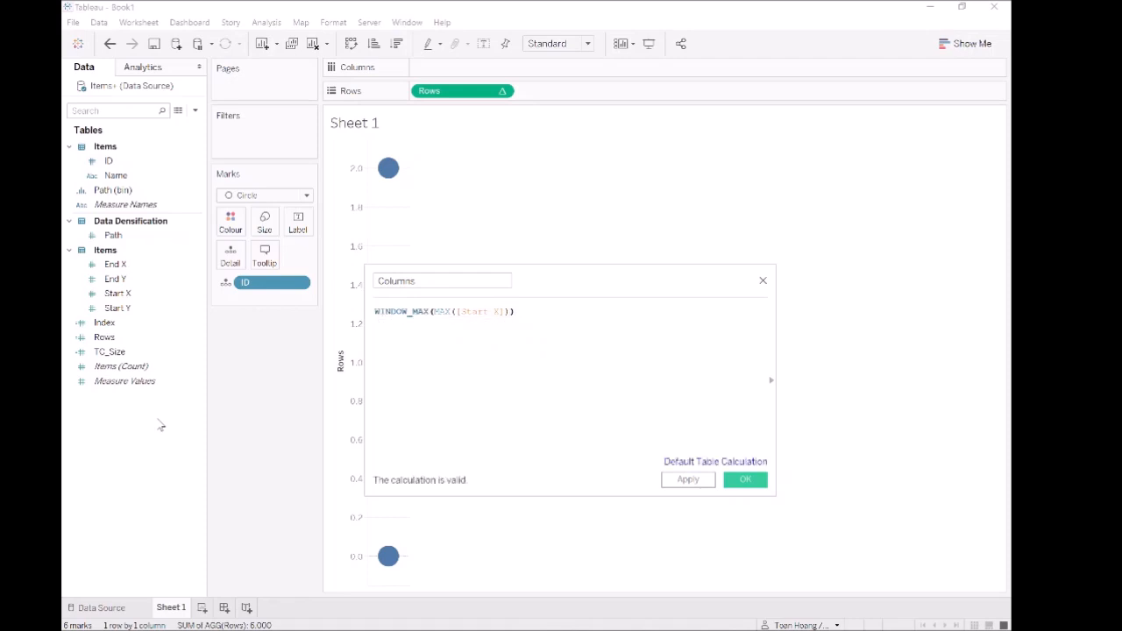
left_click(712, 481)
left_click(736, 488)
- Place the Columns calculated field on the Columns shelf and inspect the tooltips of the plotted points
left_click_drag(104, 324, 498, 70)
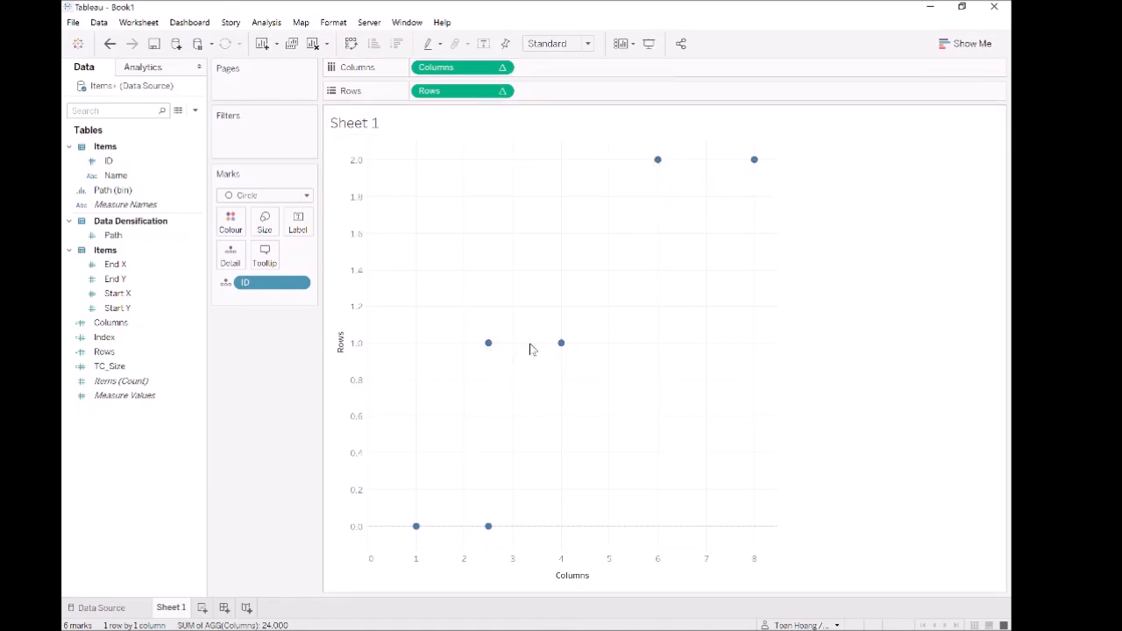
mouse_move(488, 529)
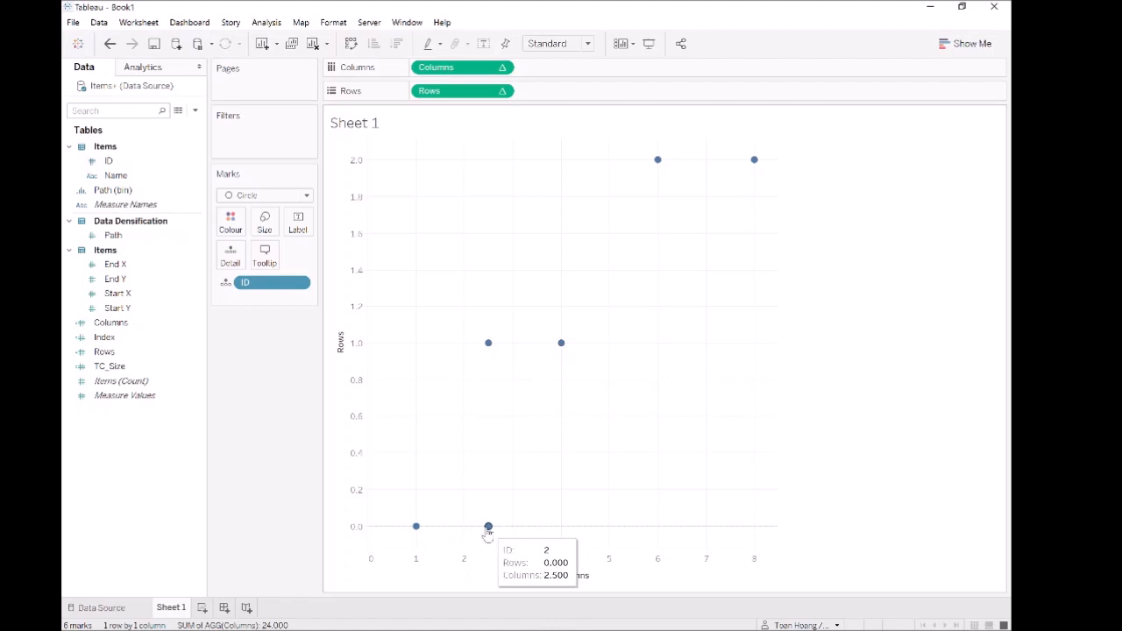
mouse_move(415, 528)
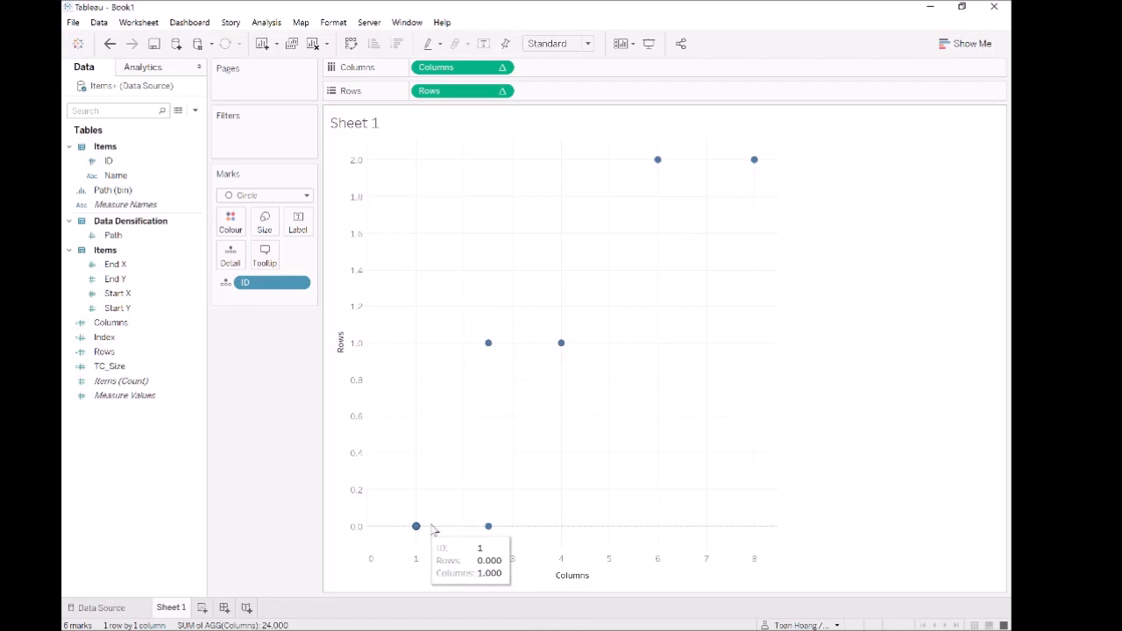
mouse_move(490, 345)
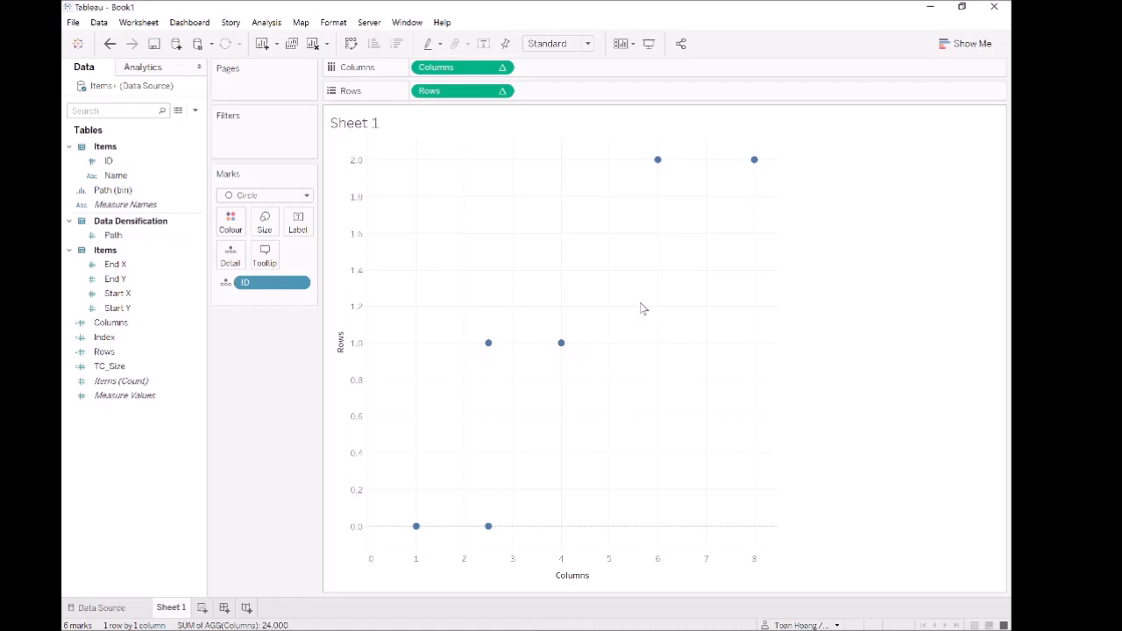
left_click(138, 355)
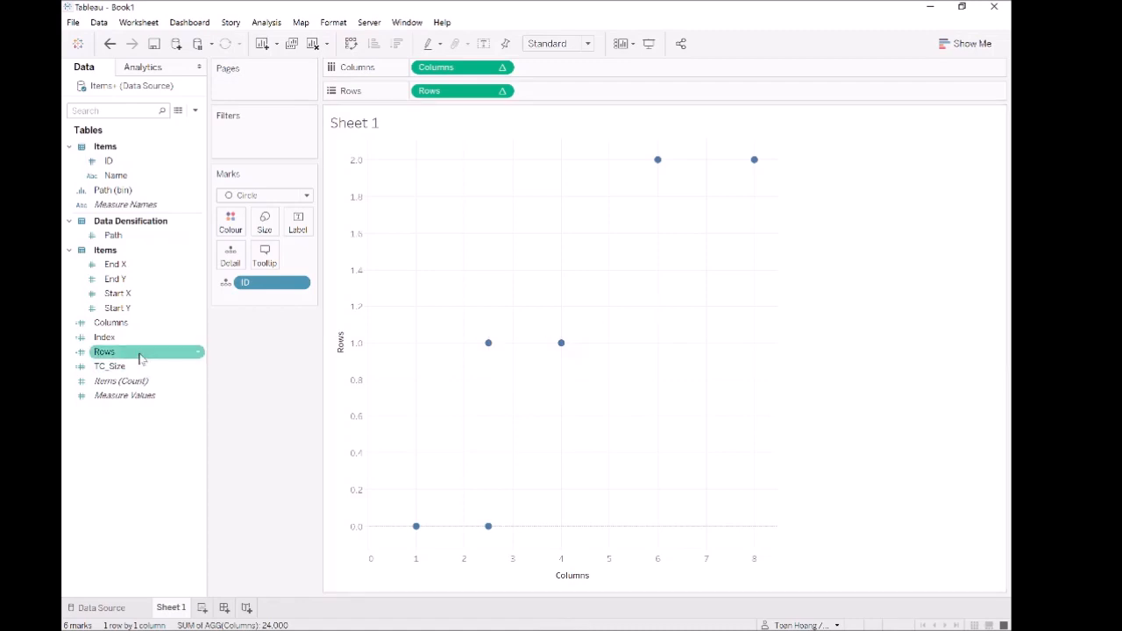
right_click(465, 72)
mouse_move(538, 224)
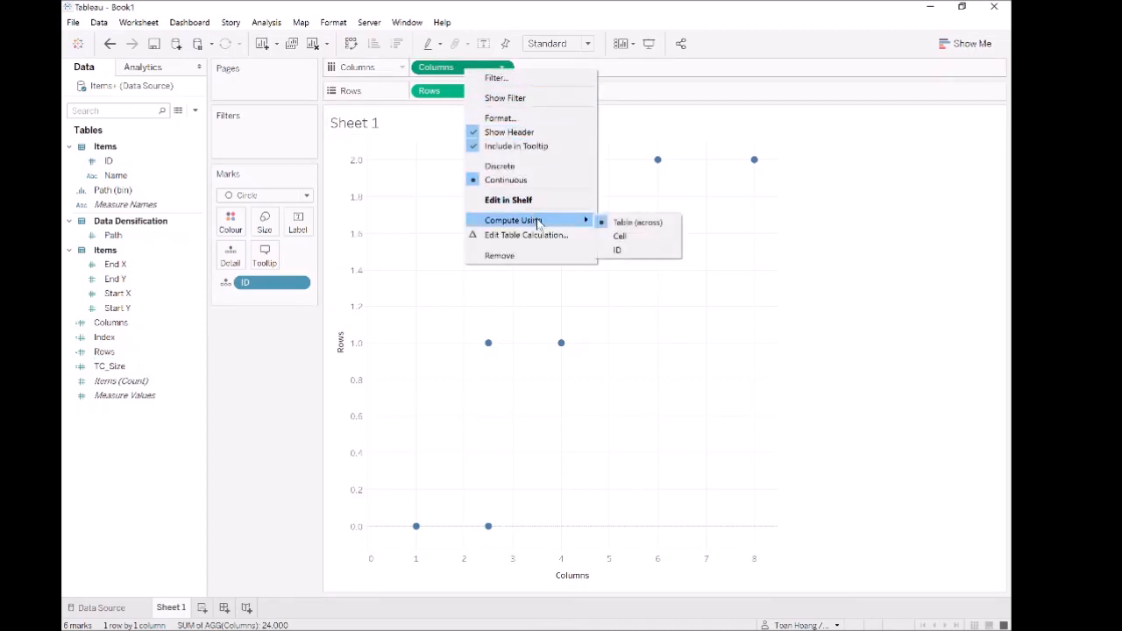
left_click(412, 293)
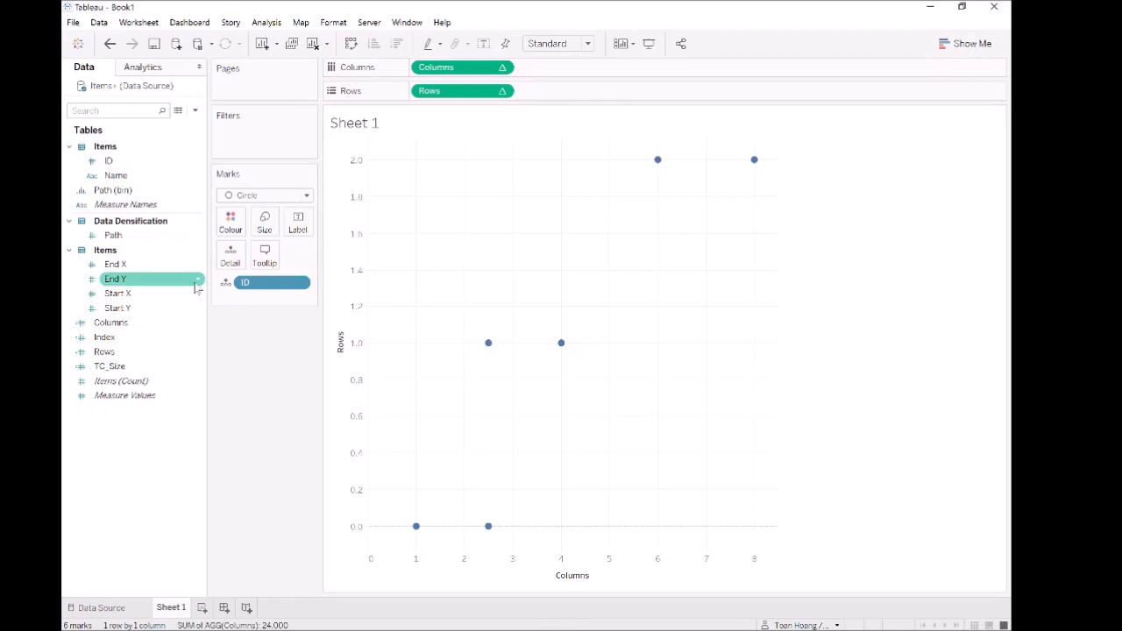
- Place Path (bin) ahead of Rows on the Rows shelf, check that Show Missing Values is enabled, and move it to Detail
left_click(114, 191)
left_click_drag(112, 190, 420, 91)
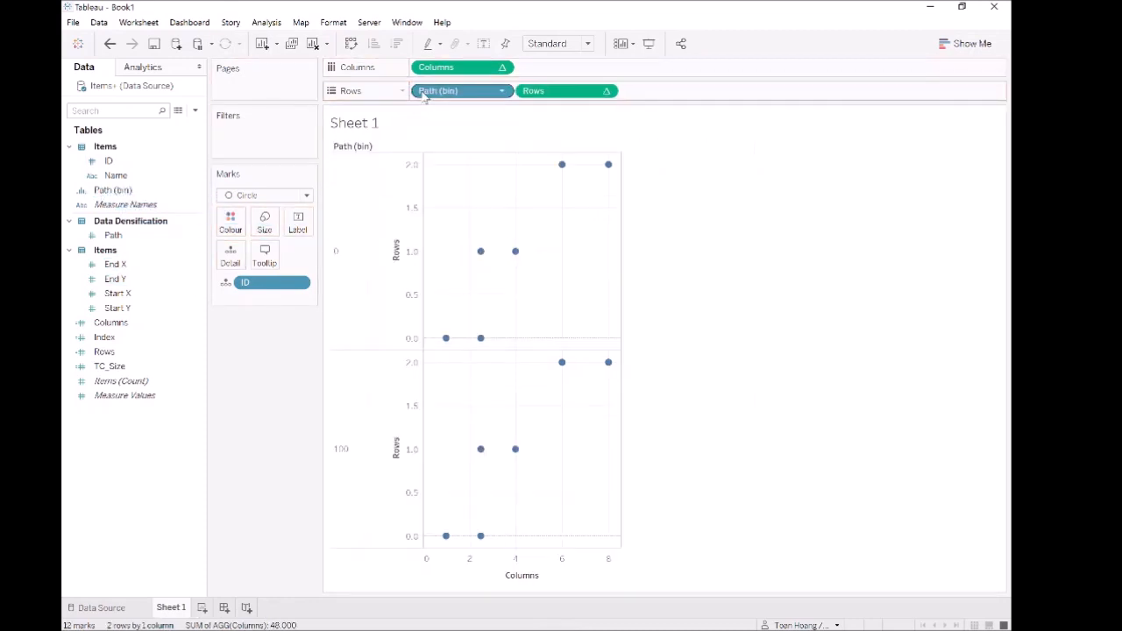
right_click(443, 93)
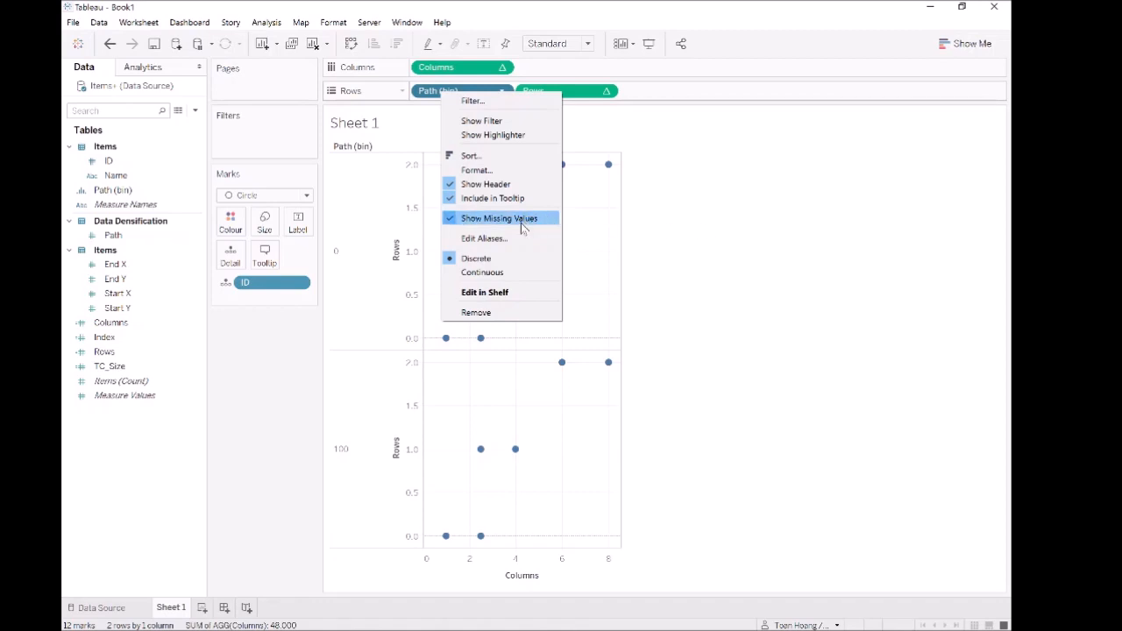
left_click(711, 240)
left_click_drag(459, 100, 233, 255)
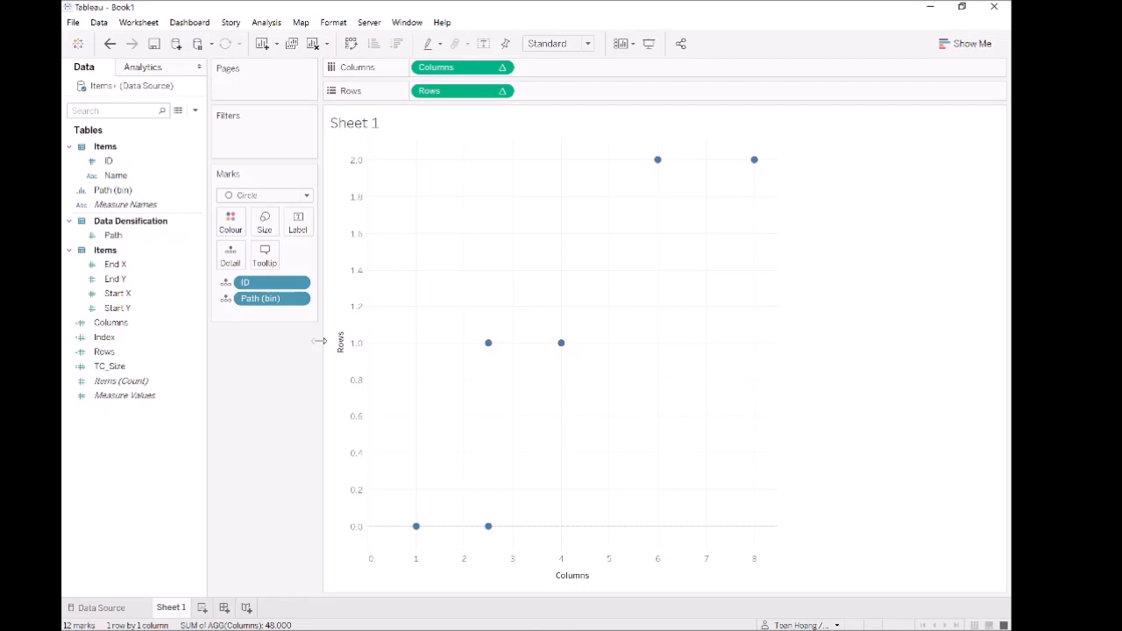
- Set both the Columns and Rows table calculations to compute using Path (bin)
right_click(452, 72)
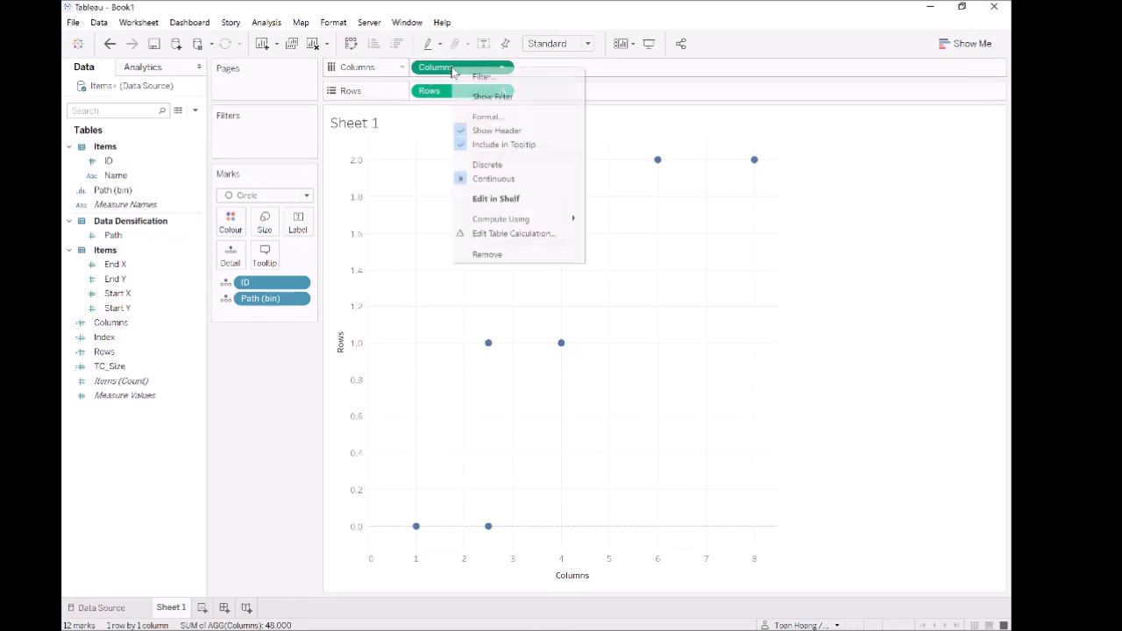
mouse_move(523, 220)
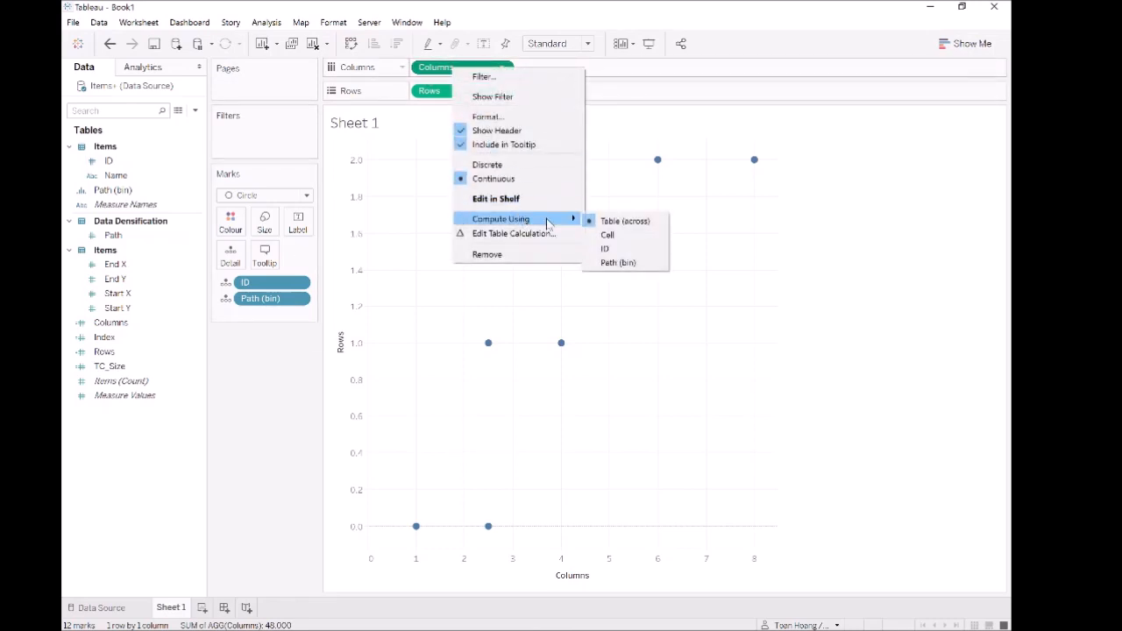
left_click(618, 262)
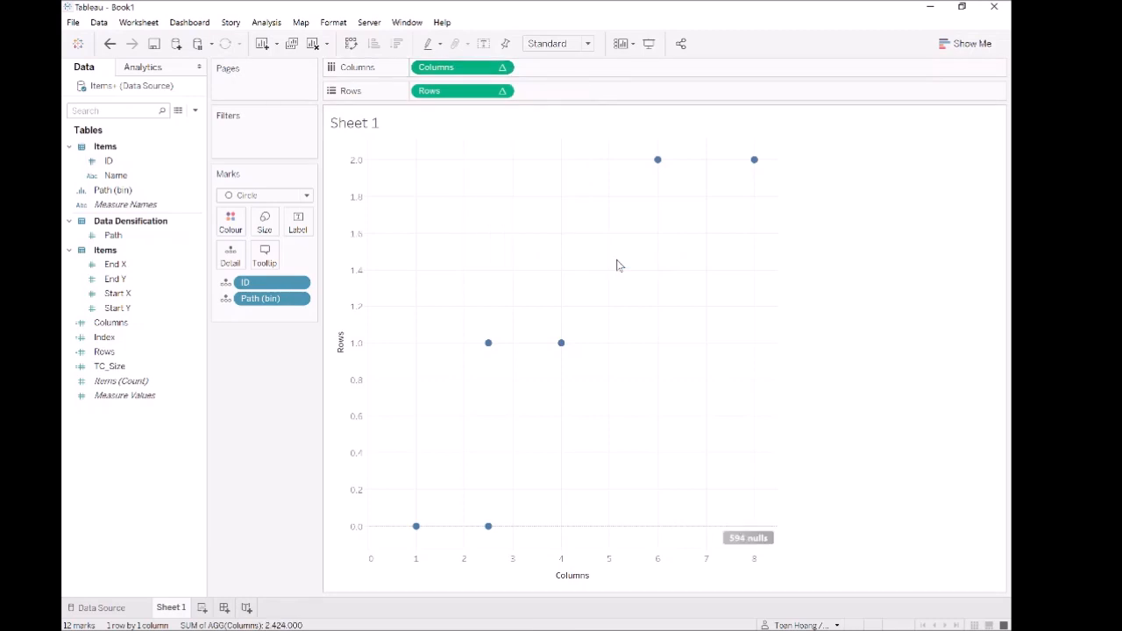
right_click(452, 92)
mouse_move(526, 241)
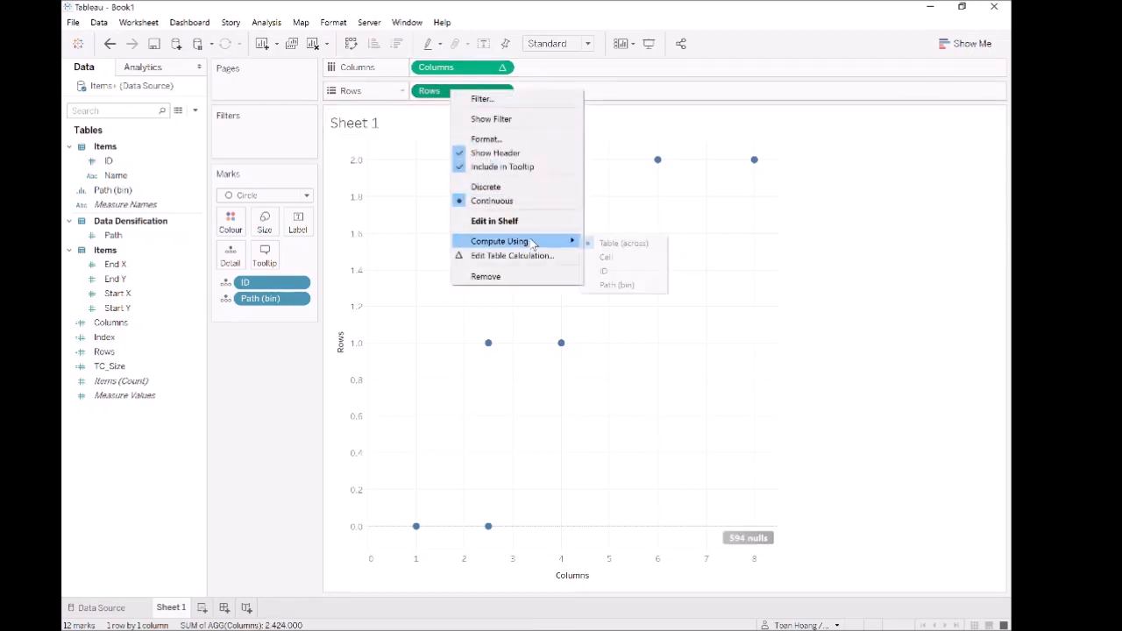
left_click(621, 274)
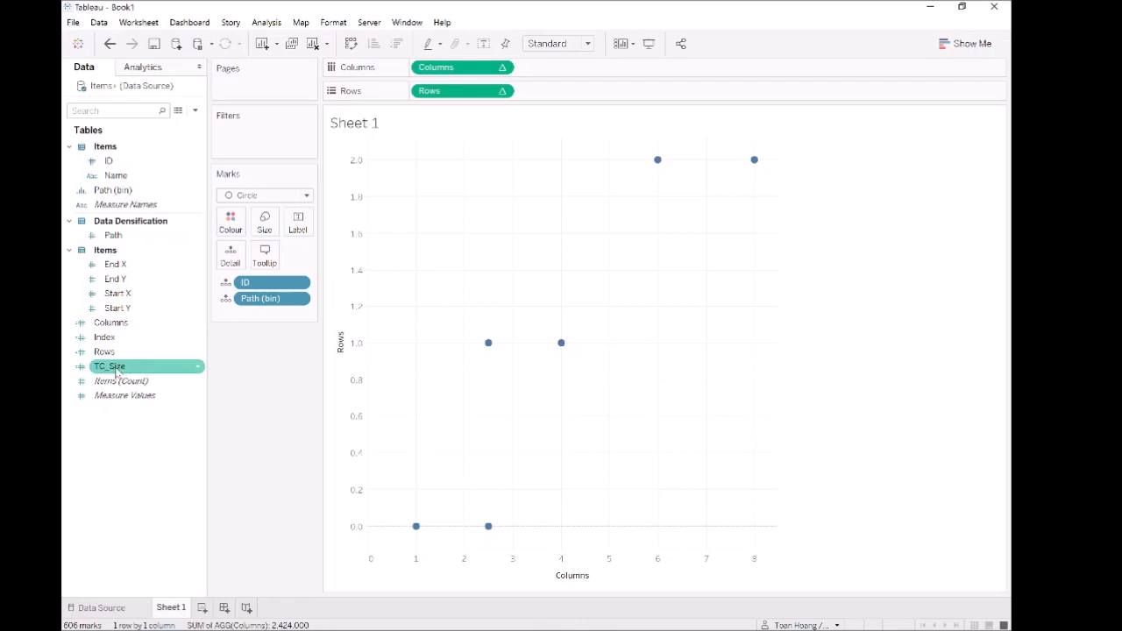
- Edit the Columns calculated field to WINDOW_MAX(MAX([Start X])) + [Index] and apply the change
right_click(123, 326)
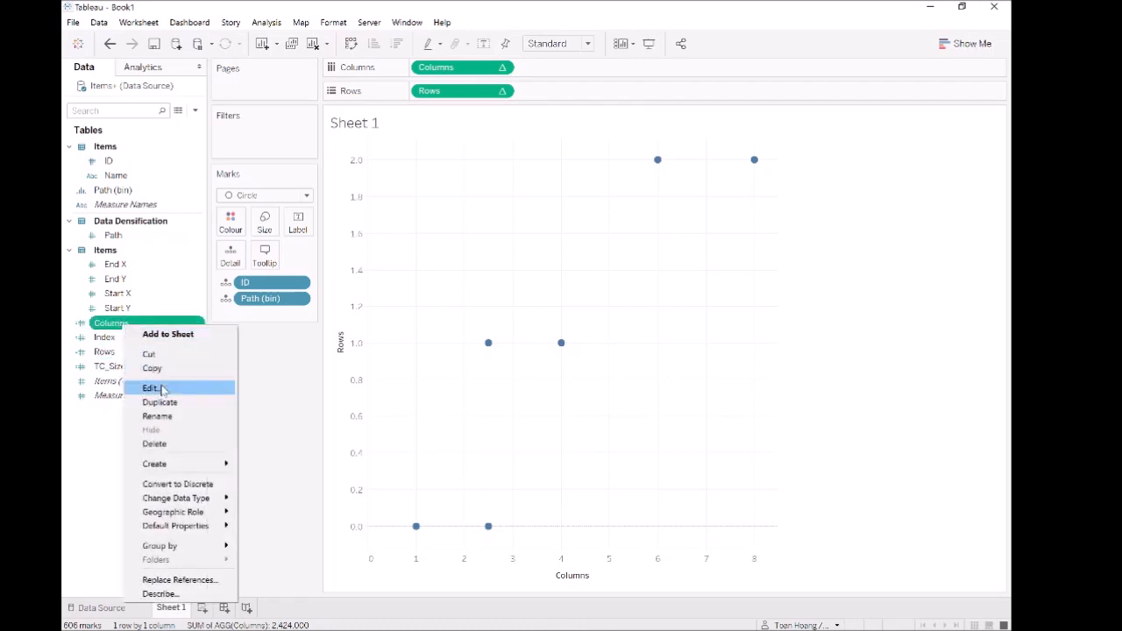
left_click(151, 389)
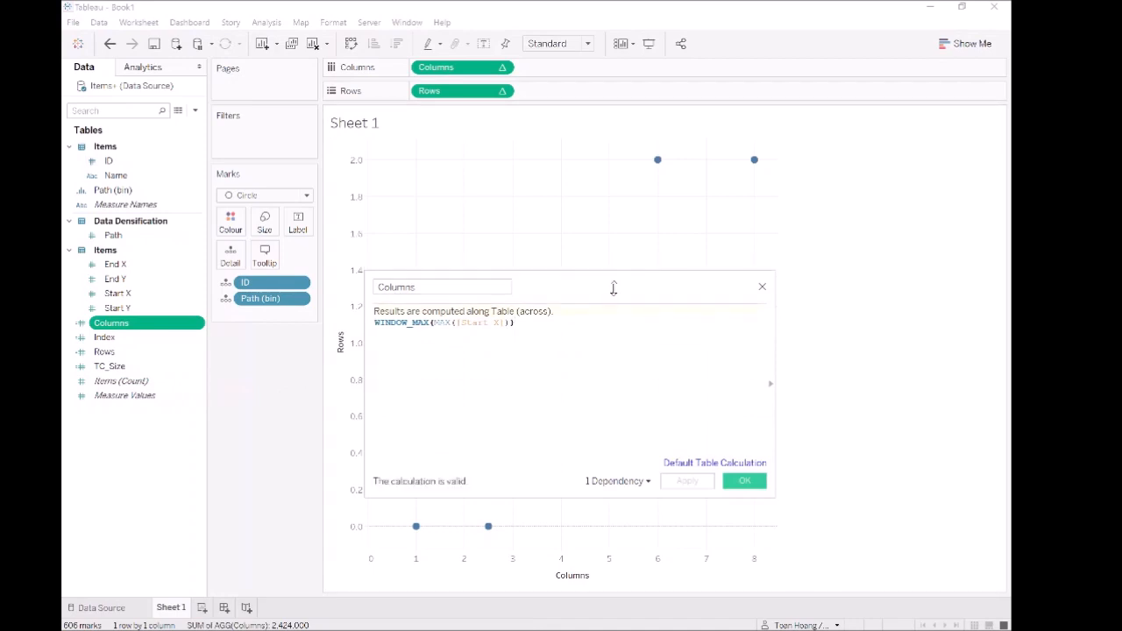
left_click_drag(613, 288, 750, 366)
left_click_drag(515, 395, 652, 394)
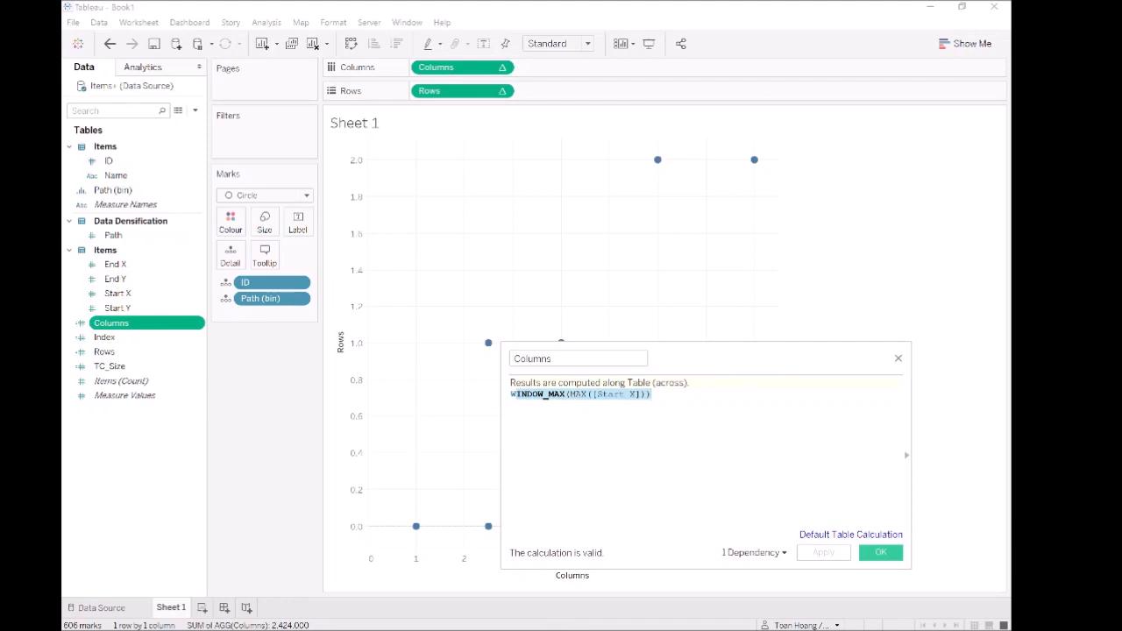
left_click(652, 394)
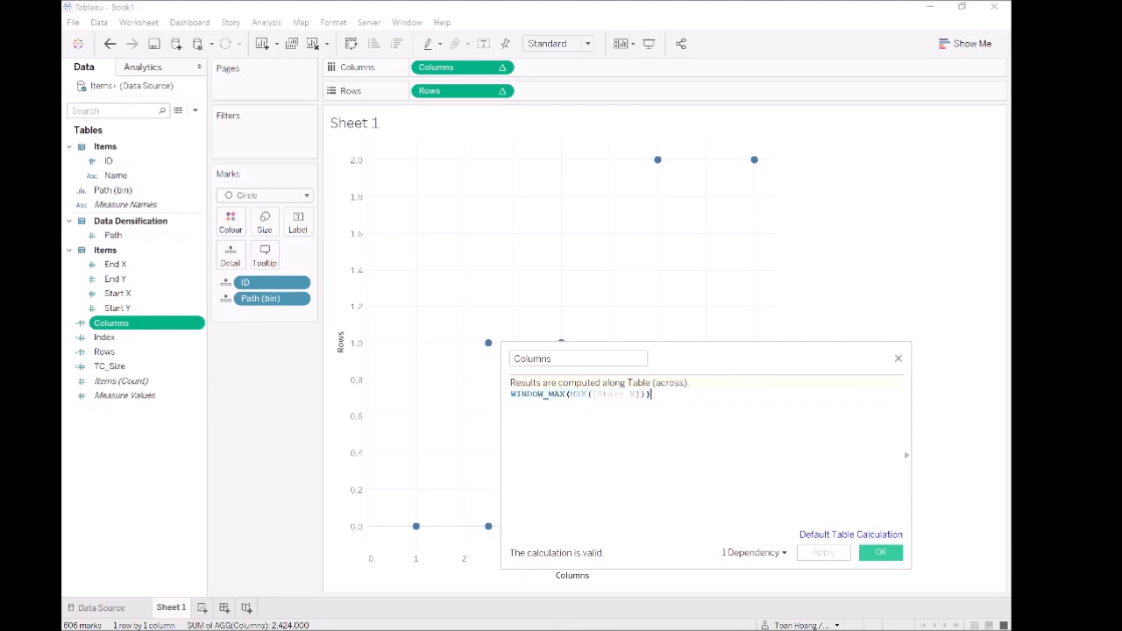
type("+ Inde")
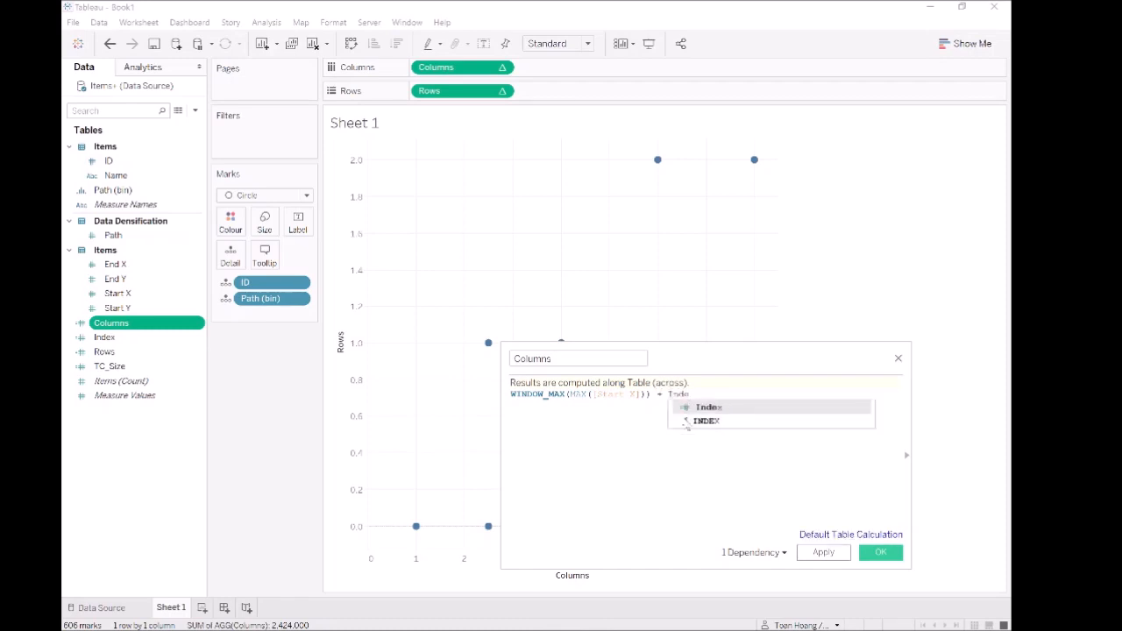
key("Return")
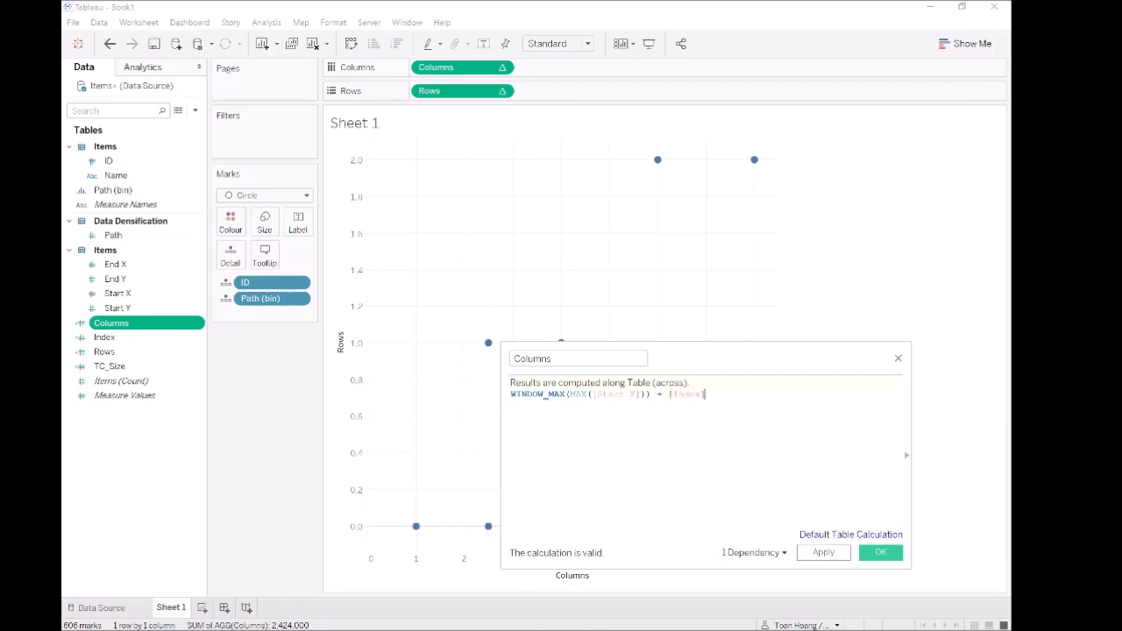
left_click(824, 553)
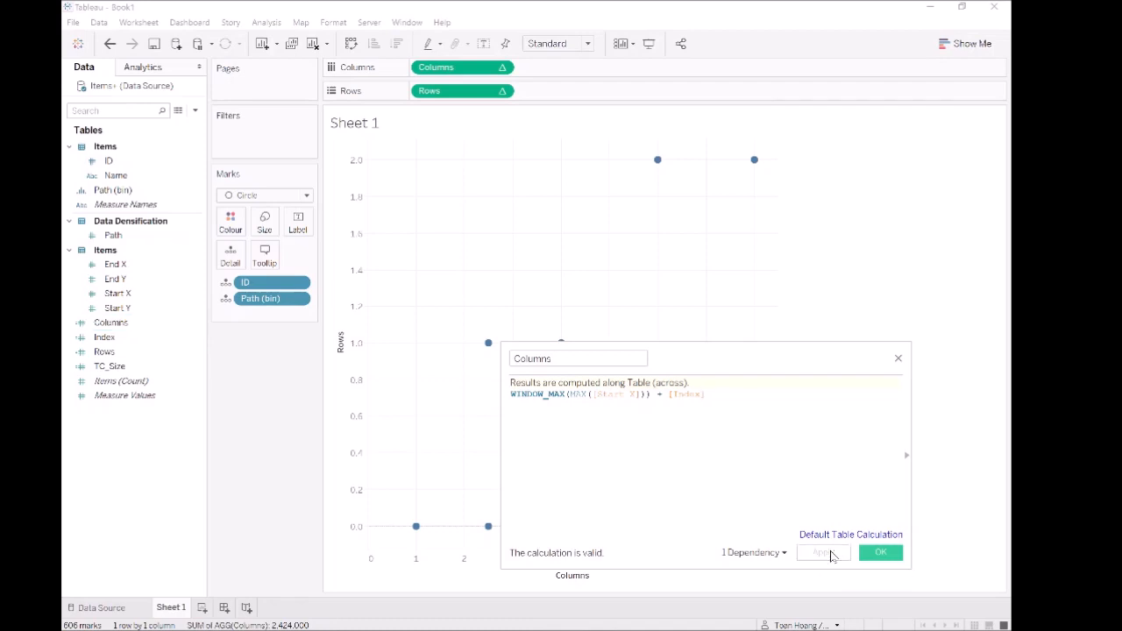
- Set the Columns table calculation to compute using Path (bin) and inspect the spread of the plotted points
right_click(450, 70)
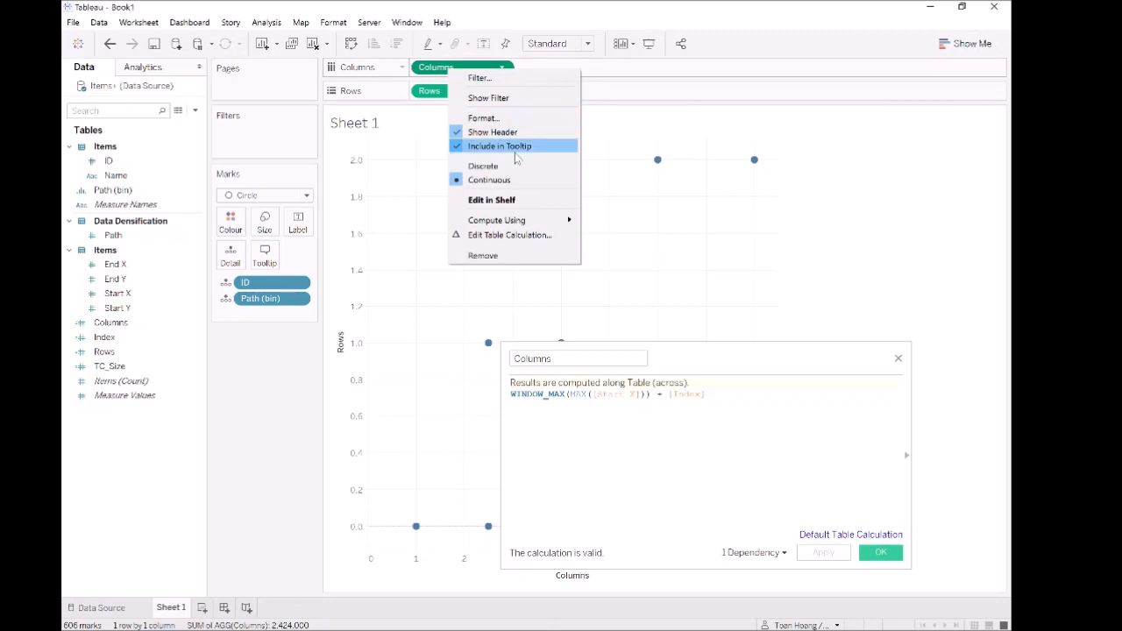
mouse_move(553, 221)
left_click(637, 272)
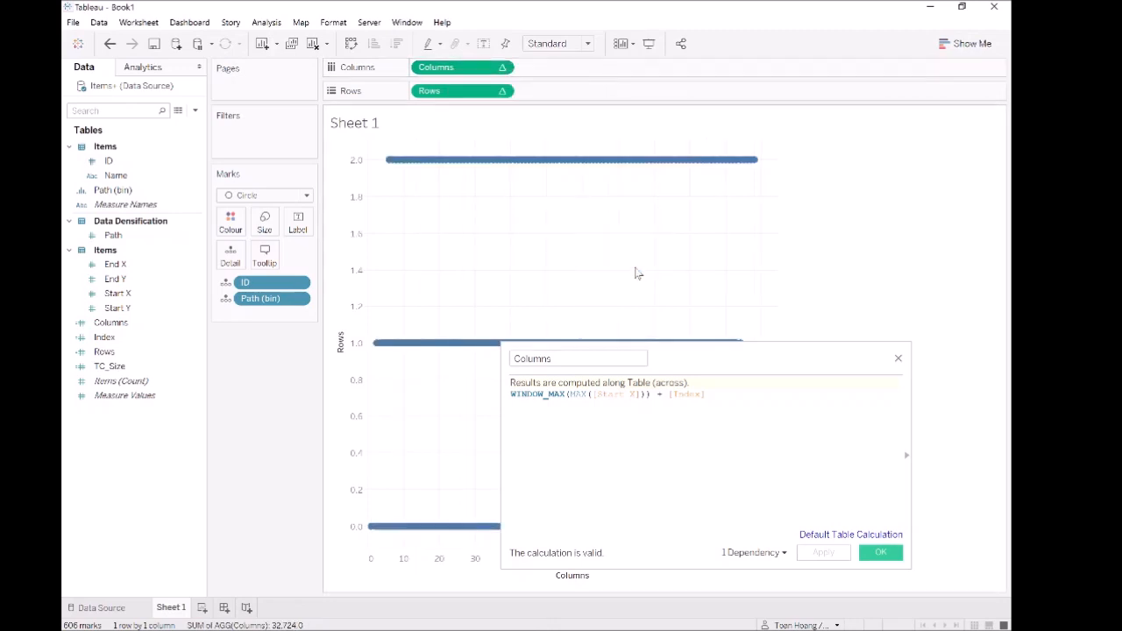
left_click_drag(692, 344, 331, 330)
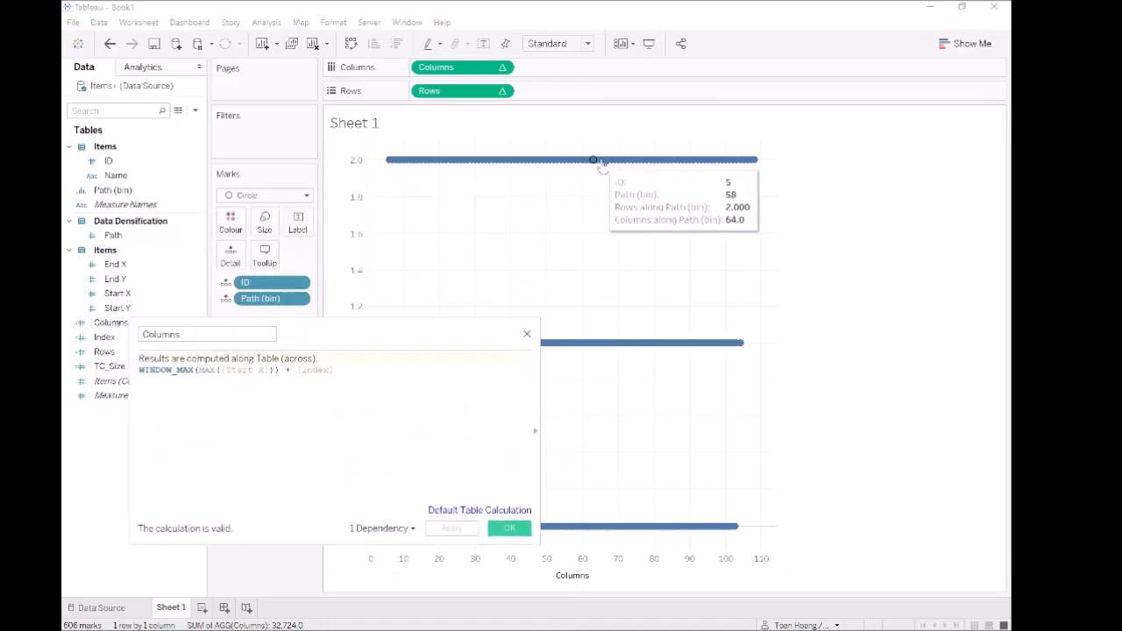
- Change the Columns formula to WINDOW_MAX(MAX([Start X])) + ( [Index] / 100 * [TC_Size] ) and save it
left_click_drag(375, 334, 748, 237)
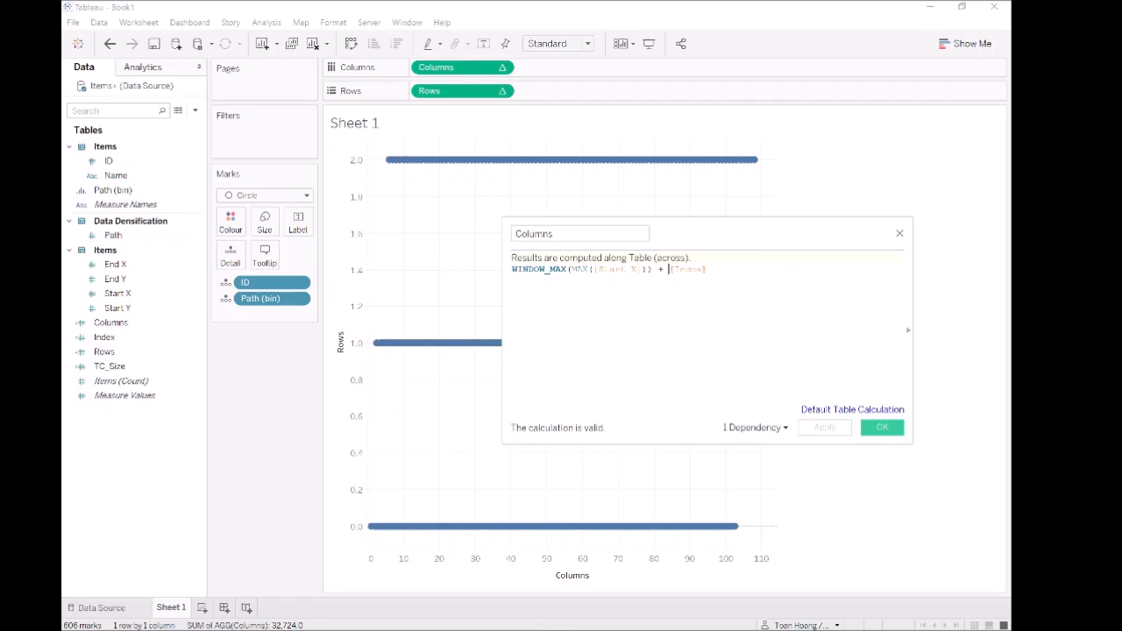
type("(")
key("Right")
key("Right")
key("Right")
key("Right")
key("Right")
key("Right")
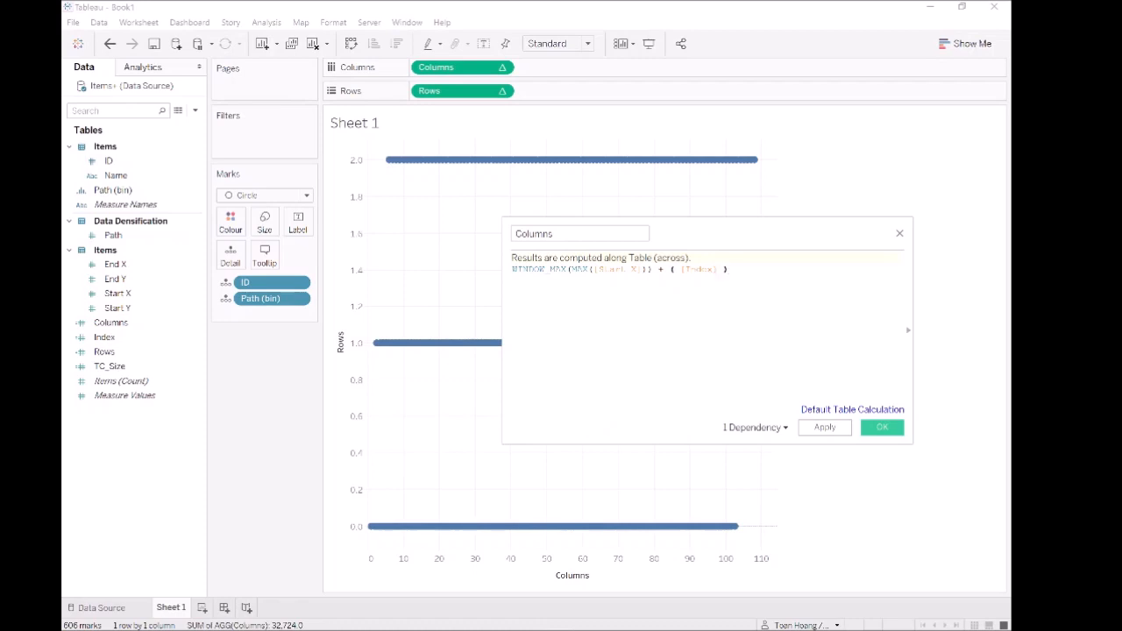
type("/ 100")
type("* [TC")
key("Return")
left_click(825, 428)
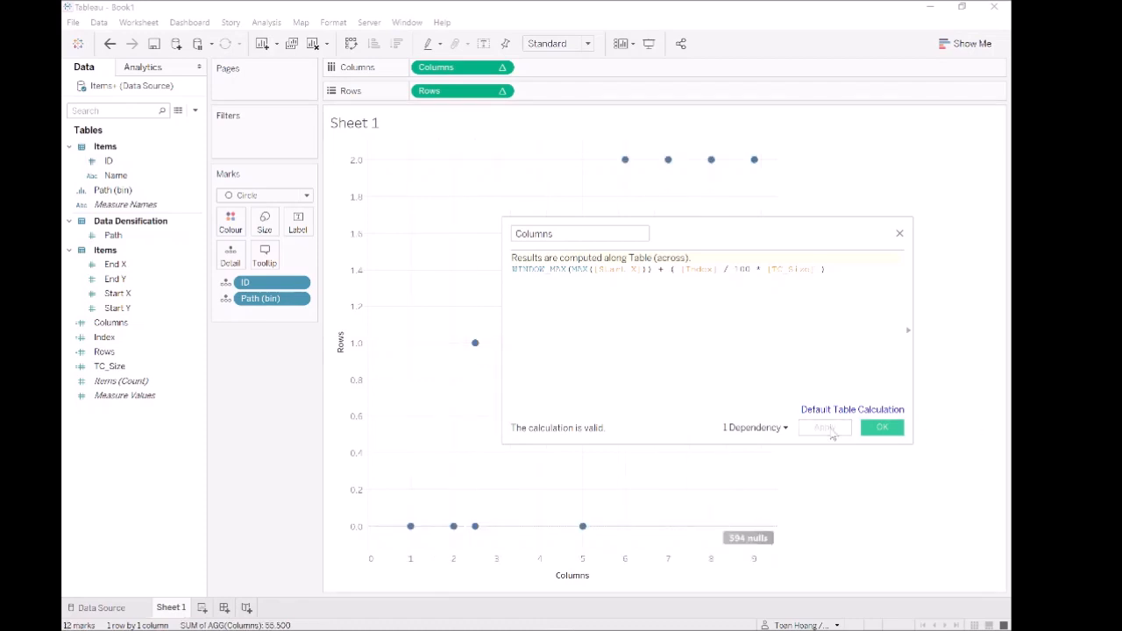
left_click(886, 428)
- Set the edited Columns table calculation to compute using Path (bin), including its nested calculations
mouse_move(747, 538)
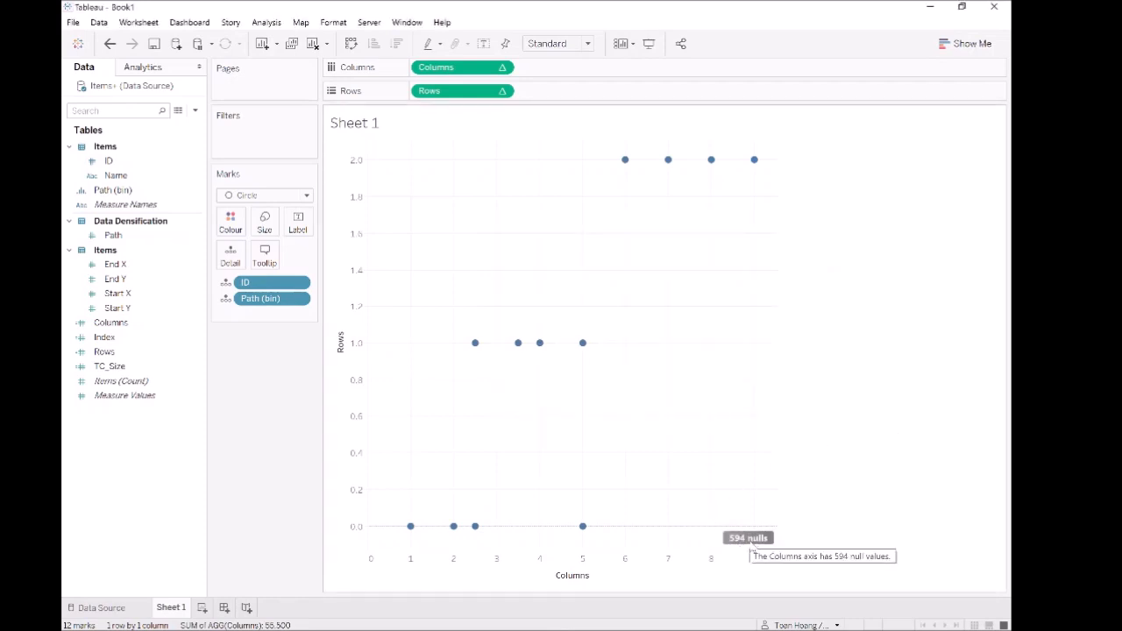
right_click(466, 69)
mouse_move(539, 219)
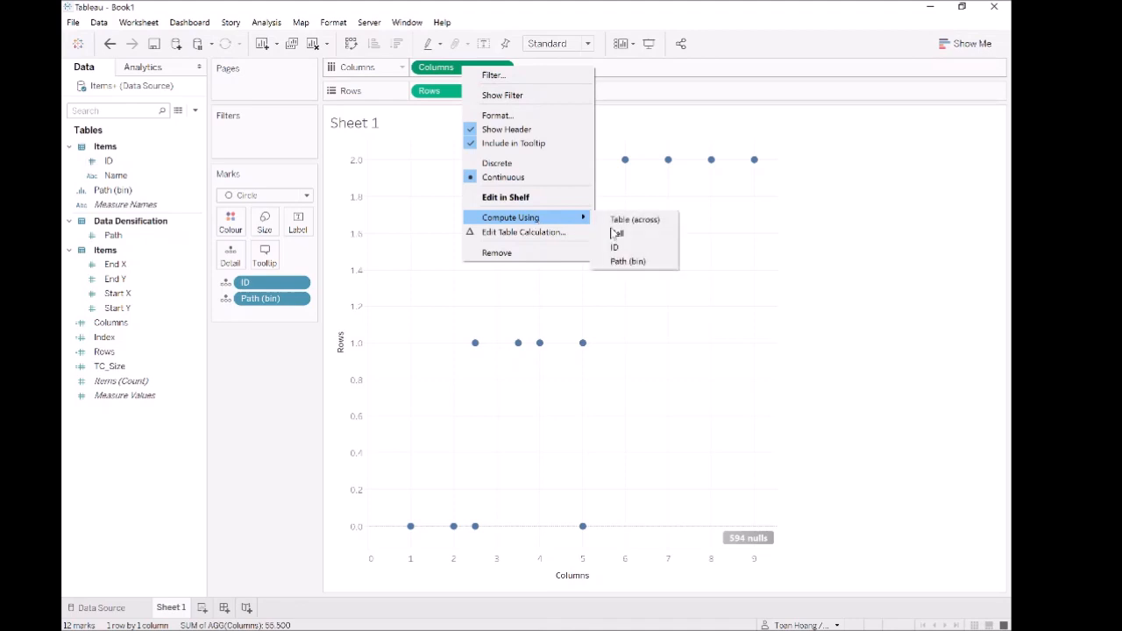
left_click(638, 262)
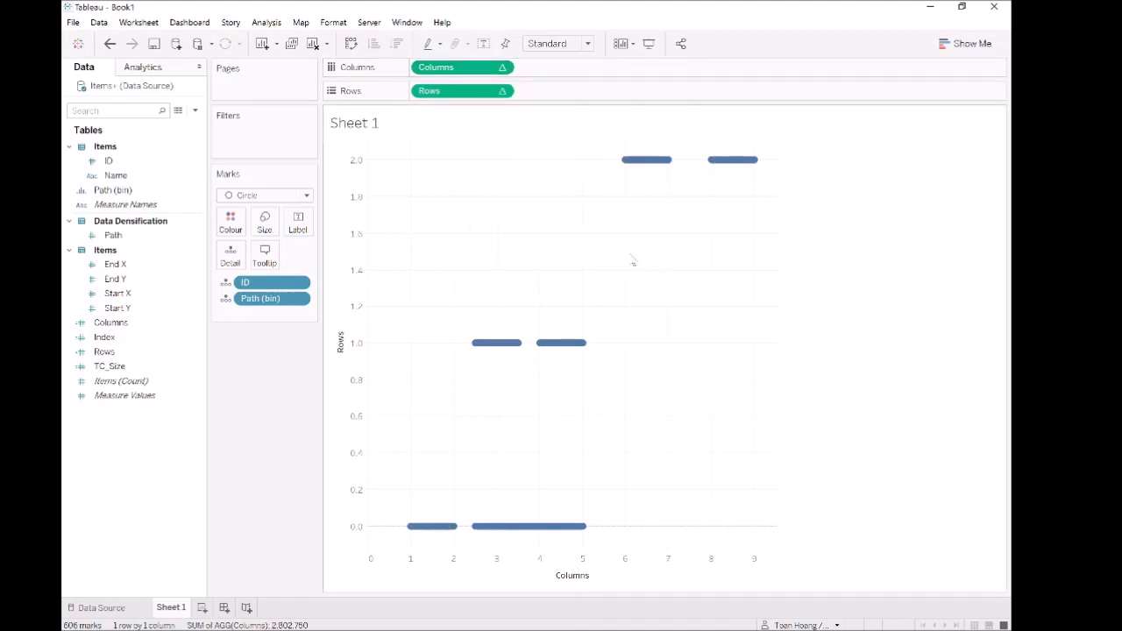
mouse_move(415, 533)
- Enlarge the circle marks so they form thick rounded bars and fit the sheet to Entire View
left_click(264, 220)
left_click(346, 263)
left_click(353, 259)
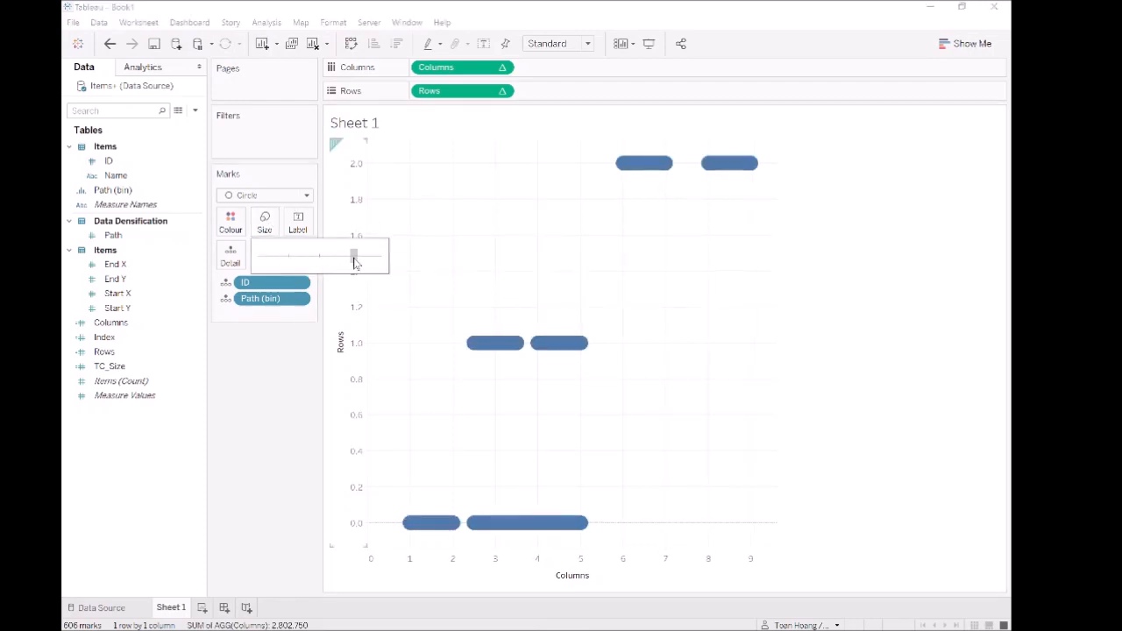
left_click(344, 259)
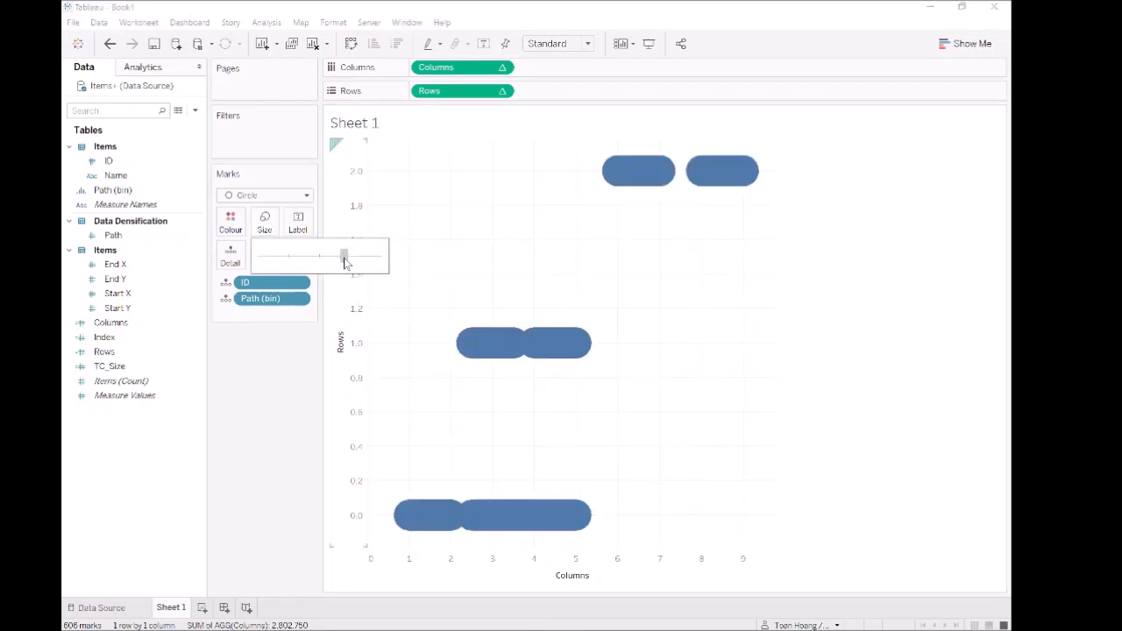
left_click(550, 46)
left_click(549, 93)
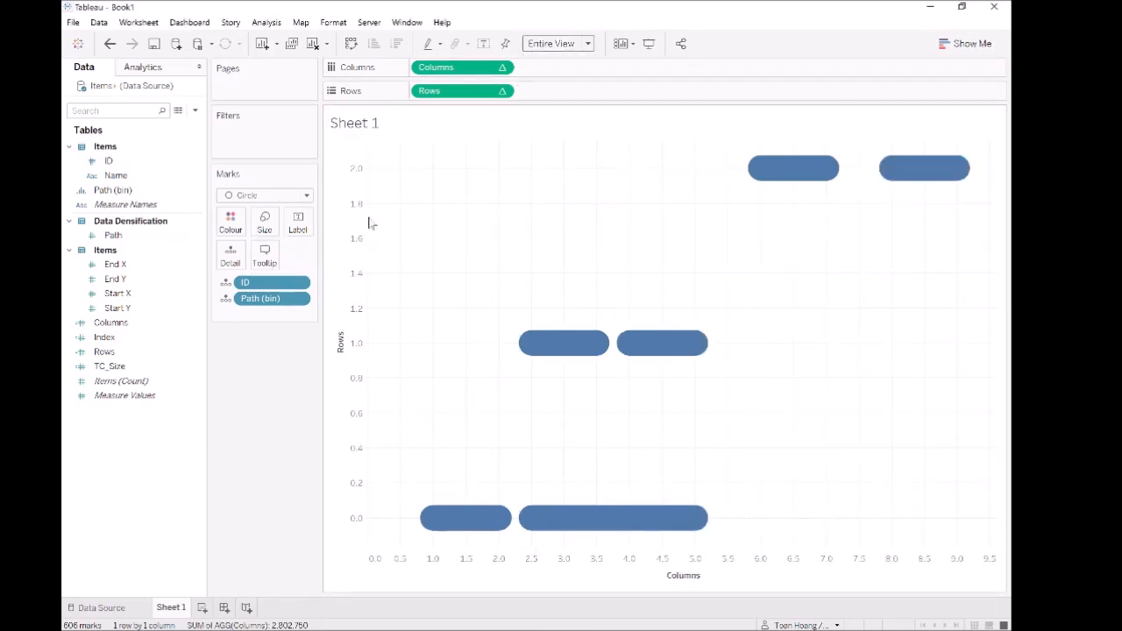
- Reverse the scale of the Rows axis
mouse_move(472, 523)
double_click(339, 237)
left_click(401, 327)
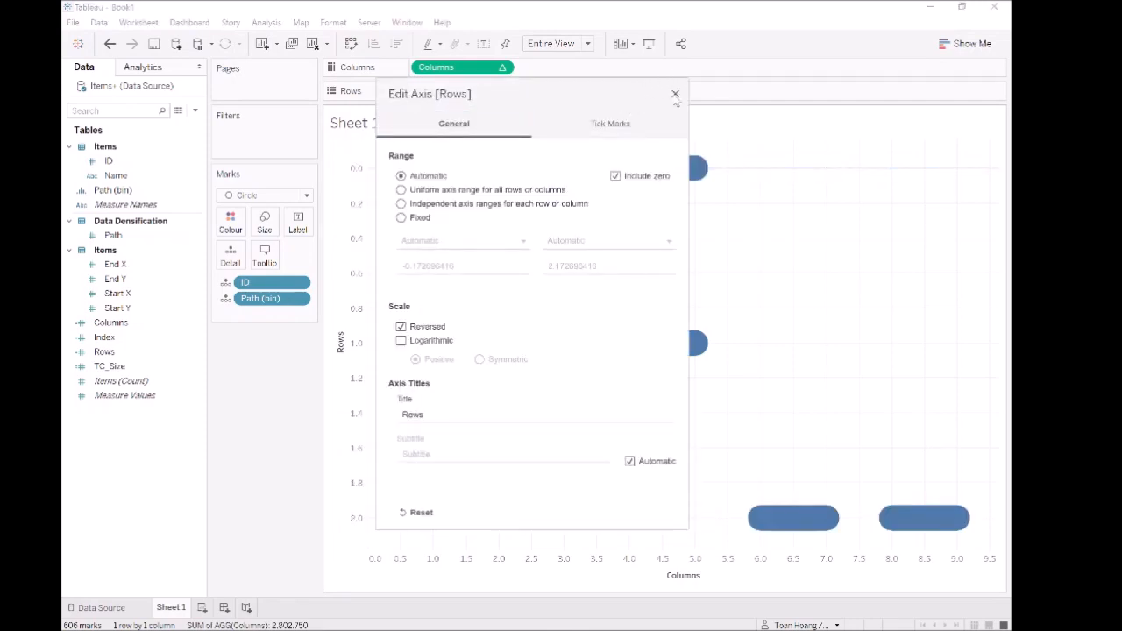
left_click(675, 93)
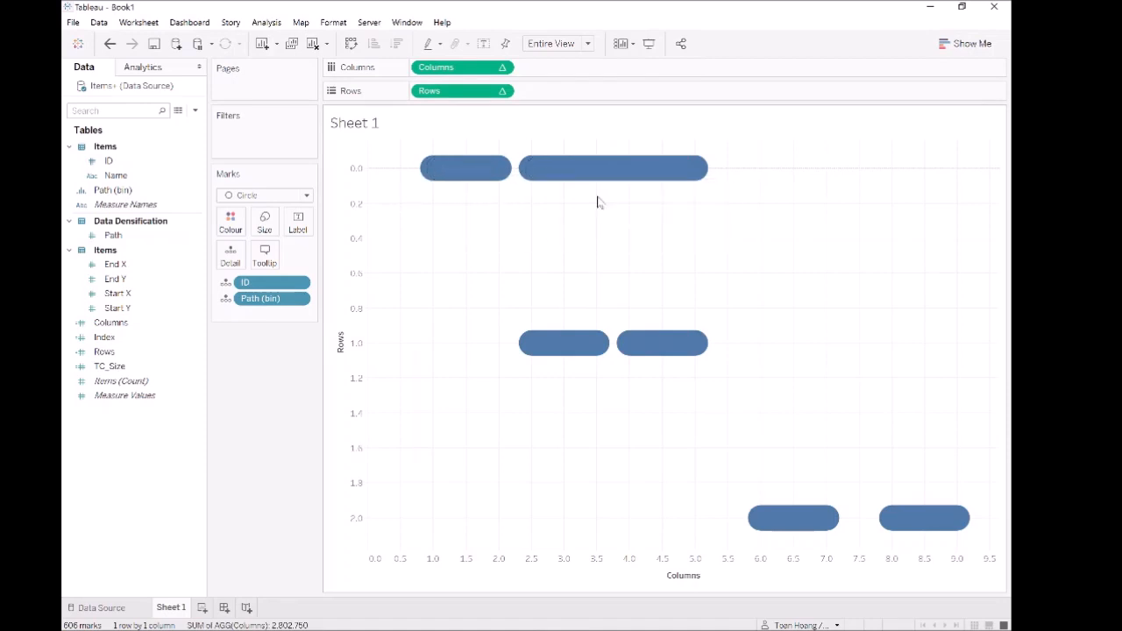
mouse_move(692, 364)
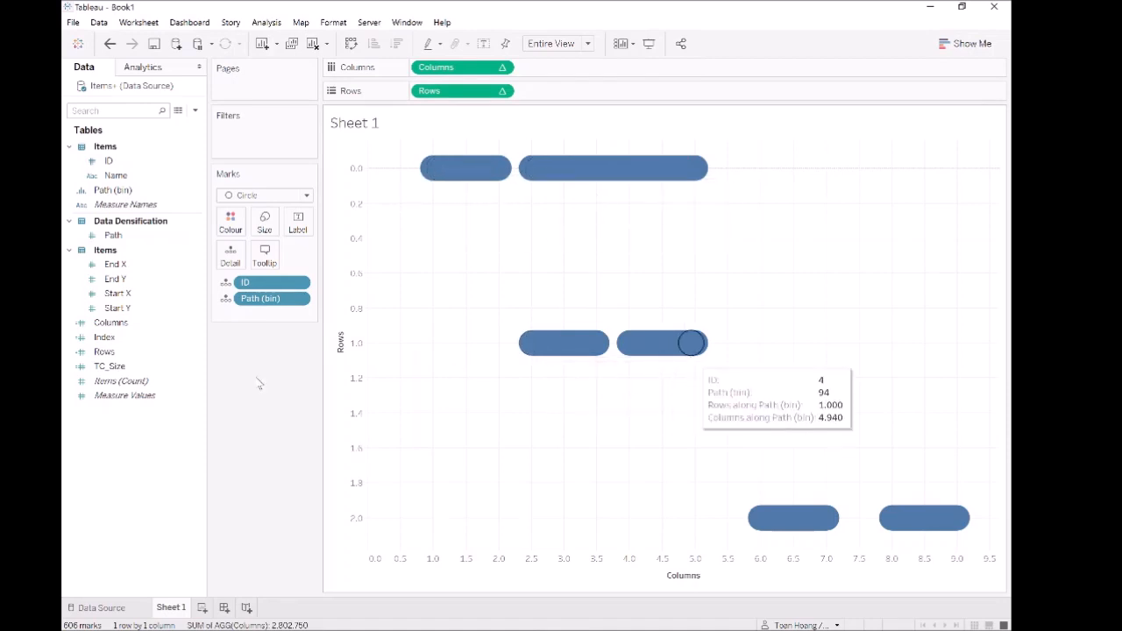
- Create a calculated field and name it TC_Label
right_click(123, 432)
left_click(138, 437)
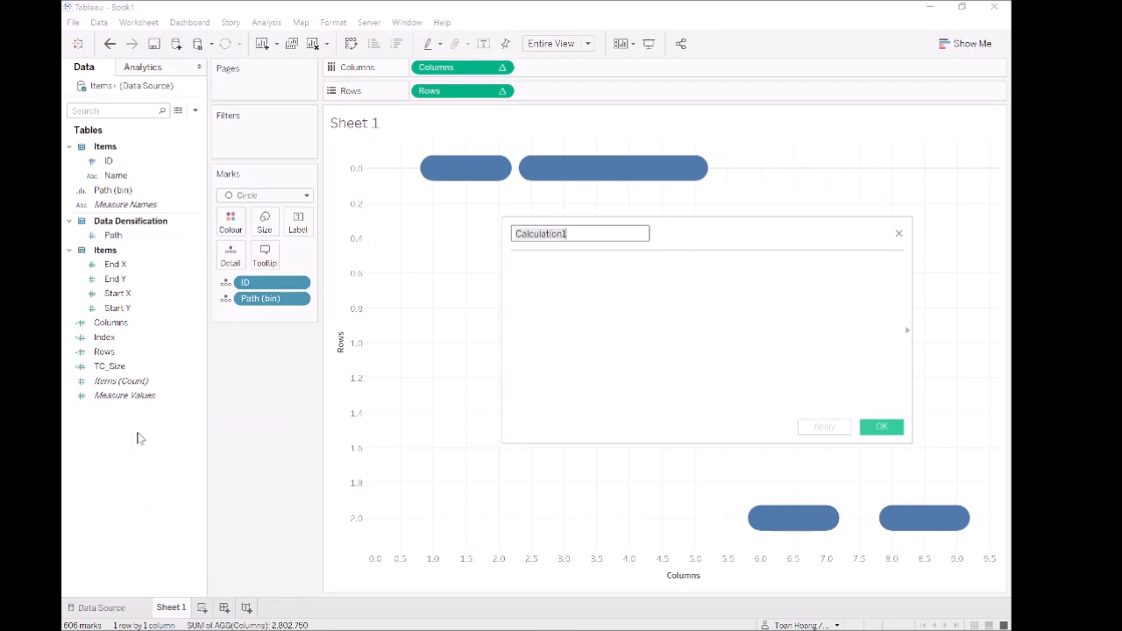
type("TC_Lbal")
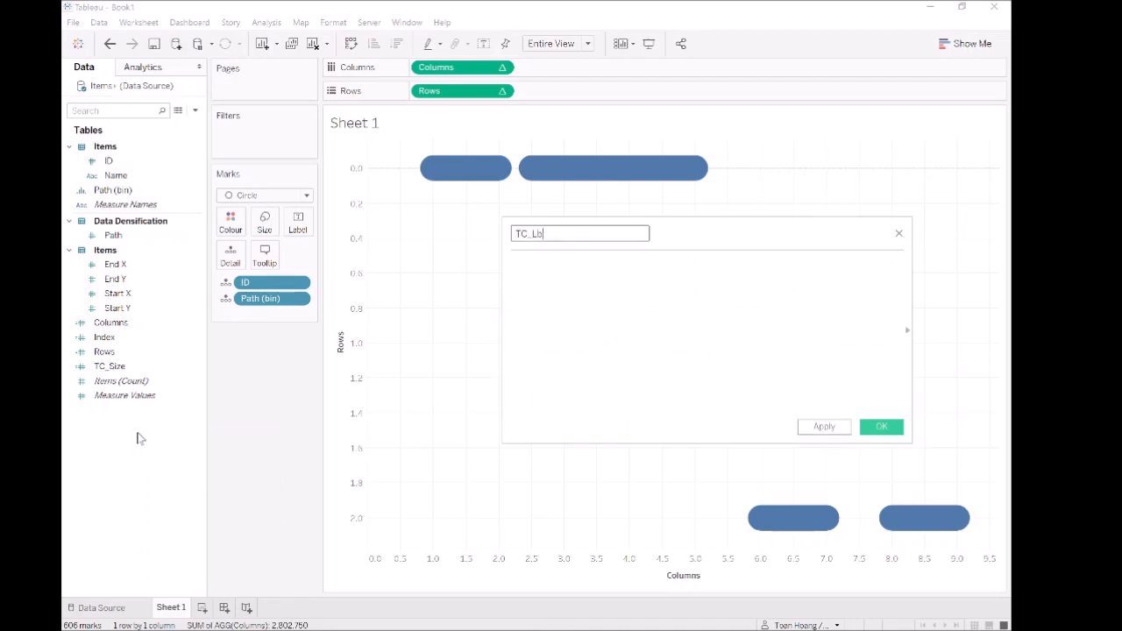
key("BackSpace")
key("BackSpace")
key("BackSpace")
type("abel")
key("Tab")
- Begin the TC_Label formula with the condition IF [Index] = 50 THEN, followed by an indented new line
type("IF inde")
key("Return")
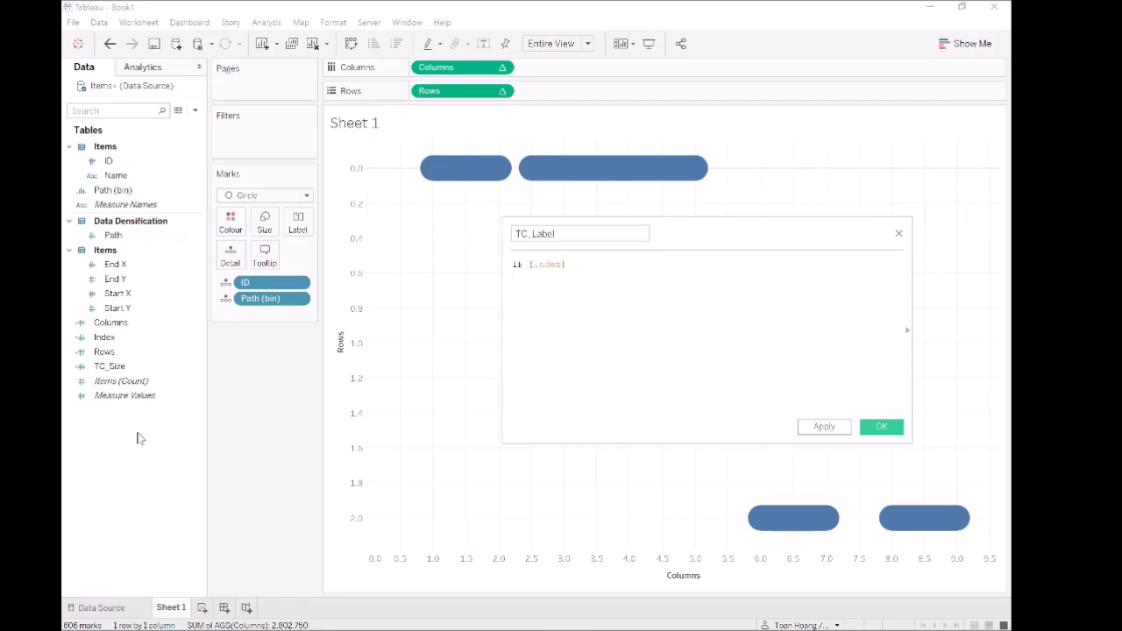
type("= 50 THEN")
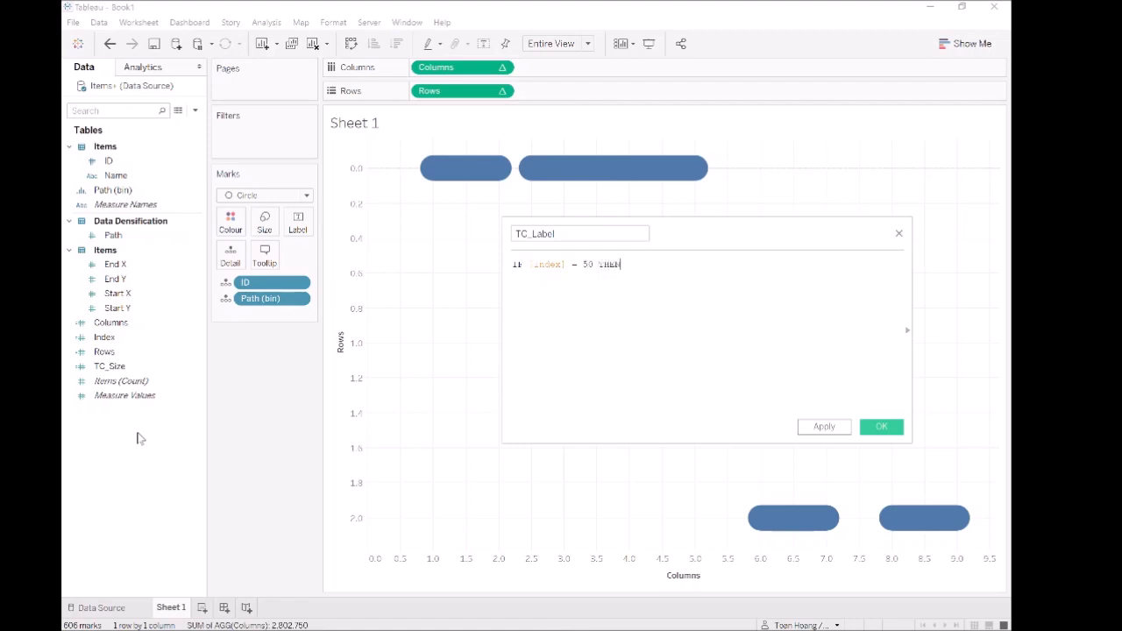
key("Return")
key("Tab")
- Complete the TC_Label formula with WINDOW_MAX(MAX([Name])) as the result and END on its own line
type("window")
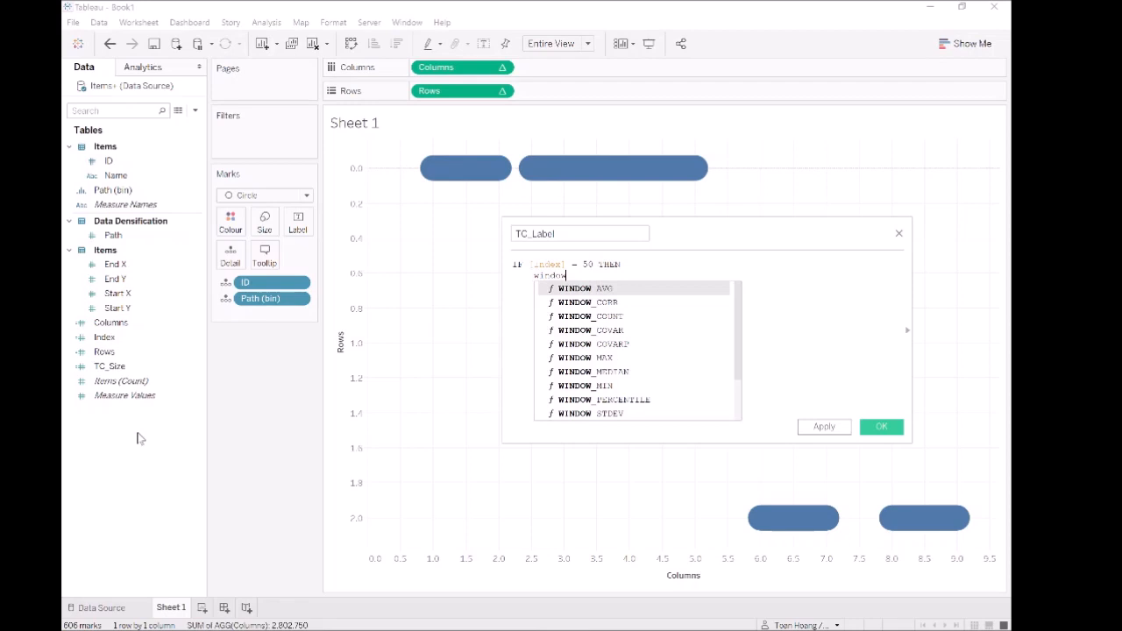
type("_max")
key("Return")
type("max")
key("Return")
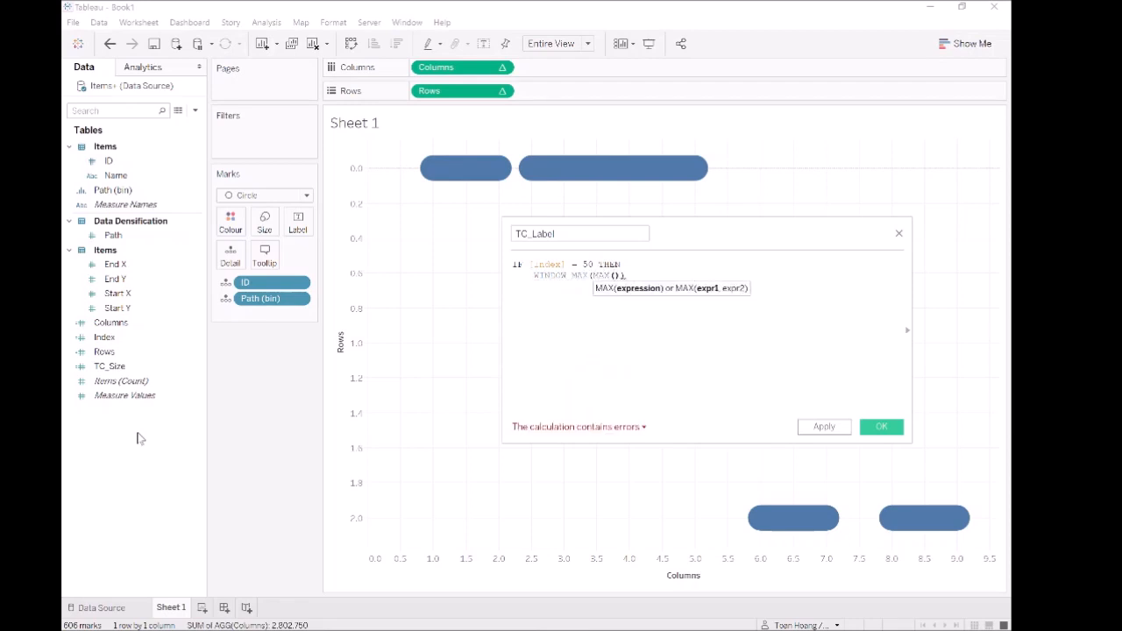
type("[Na")
key("Return")
key("End")
key("Return")
type("END")
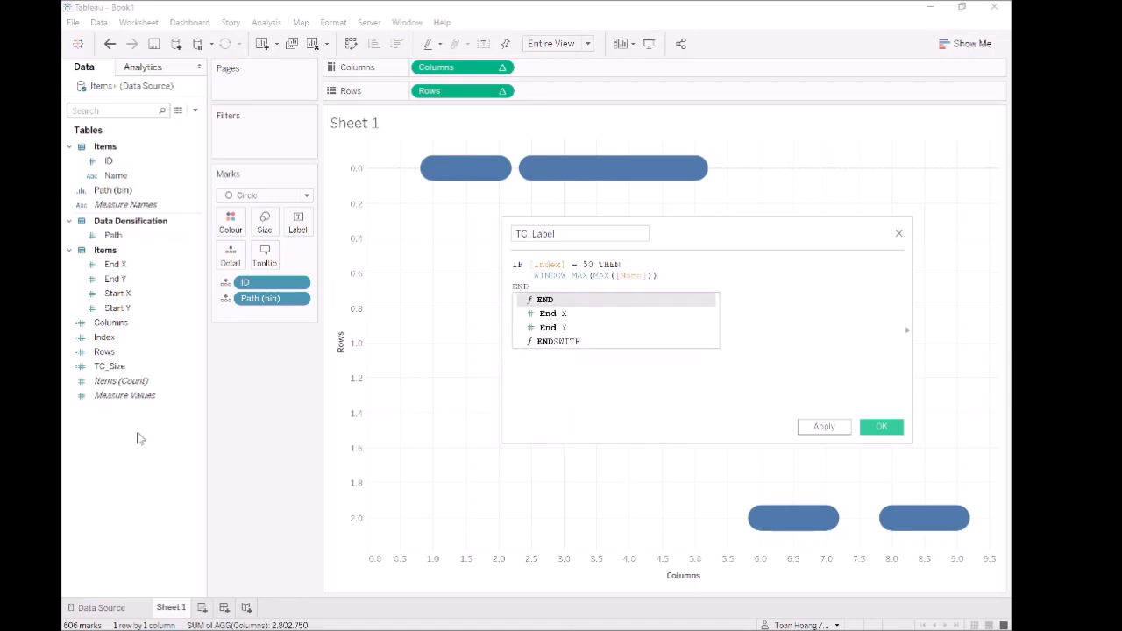
- Apply the finished TC_Label formula and save the calculated field
key("Escape")
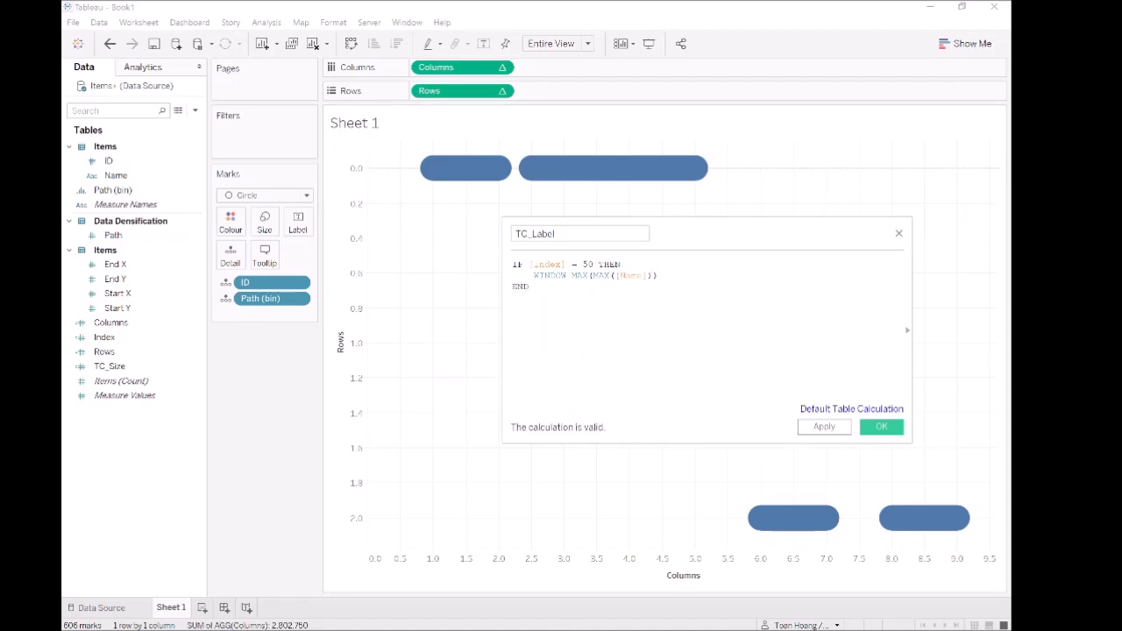
left_click(824, 426)
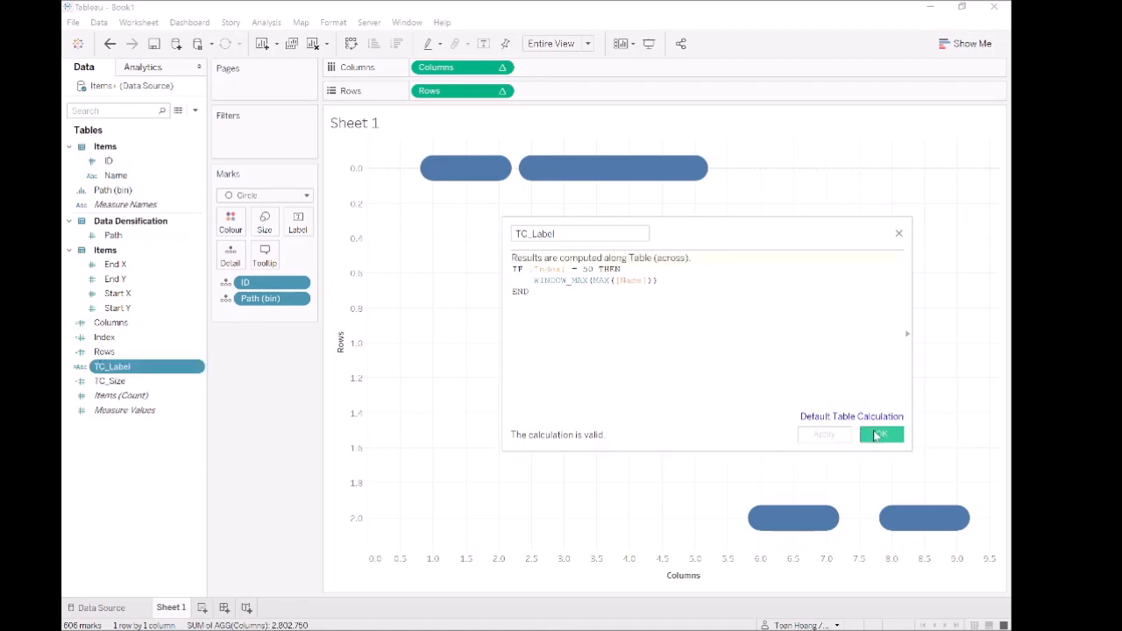
left_click(878, 435)
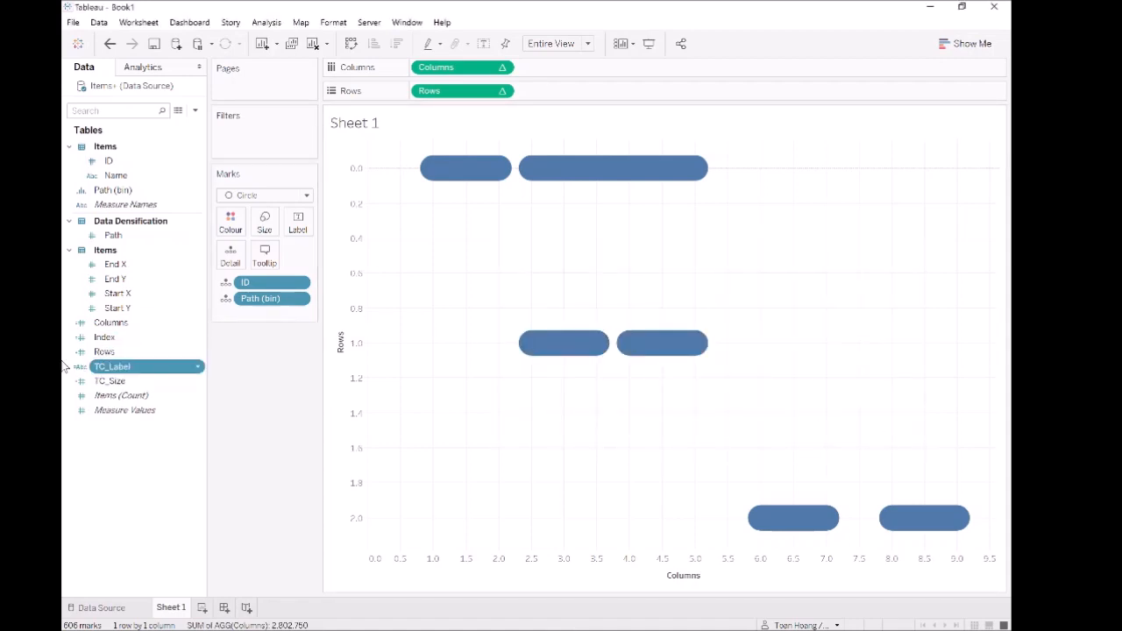
- Add TC_Label as the label of the circle marks and compute it using Path (bin)
left_click_drag(109, 368, 303, 226)
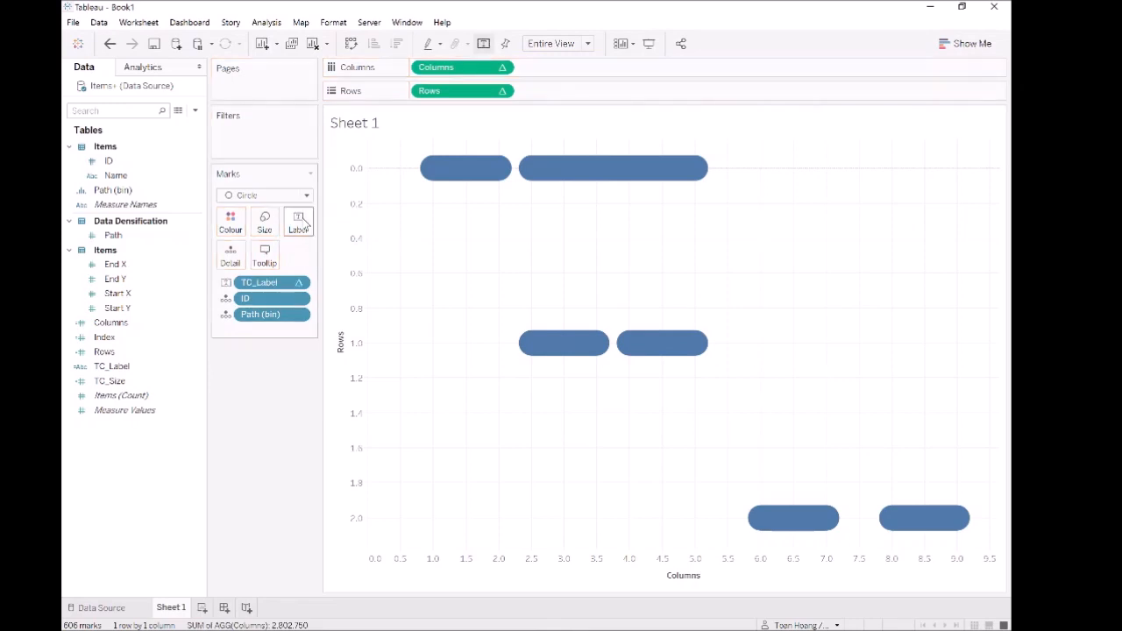
right_click(261, 291)
mouse_move(313, 417)
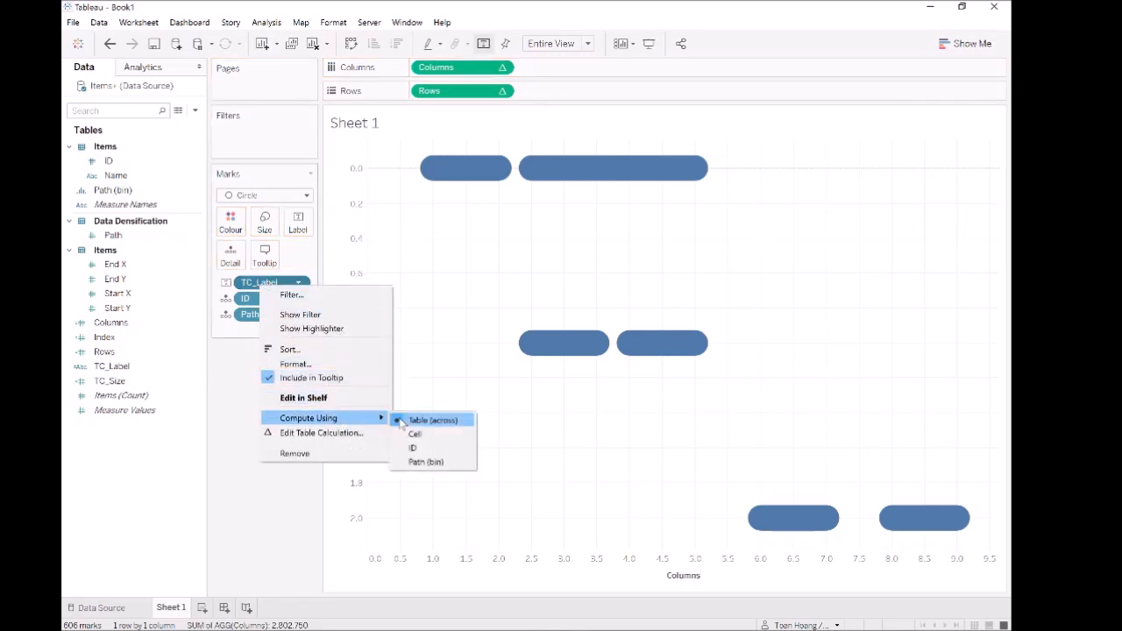
left_click(429, 463)
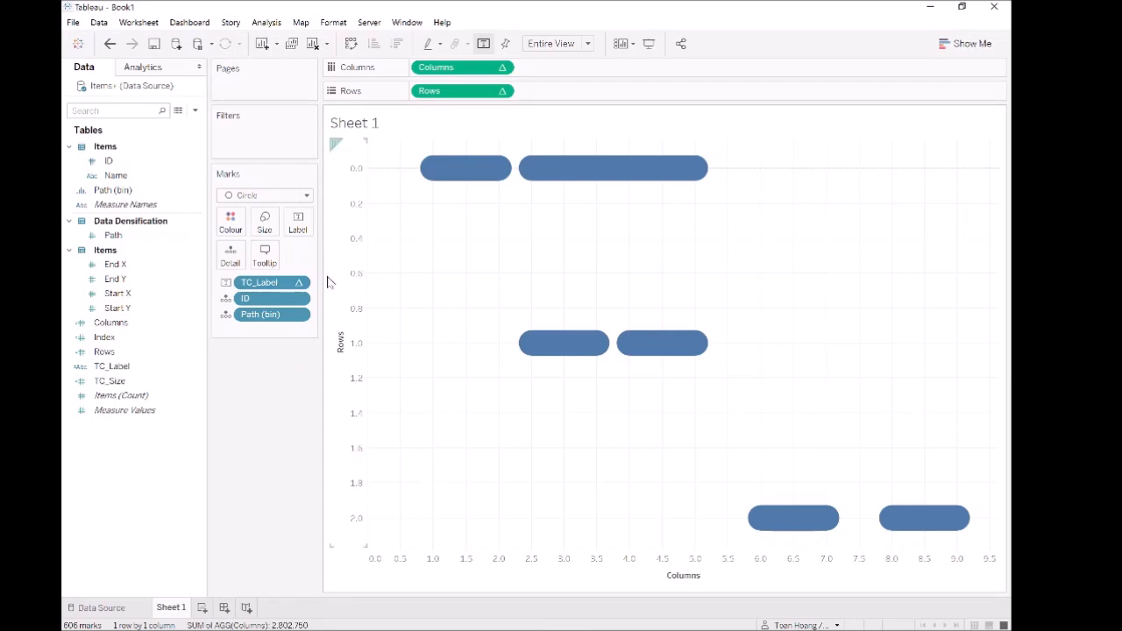
- Allow the mark labels to overlap other marks and align them to the centre horizontally and the middle vertically
left_click(298, 223)
left_click(302, 416)
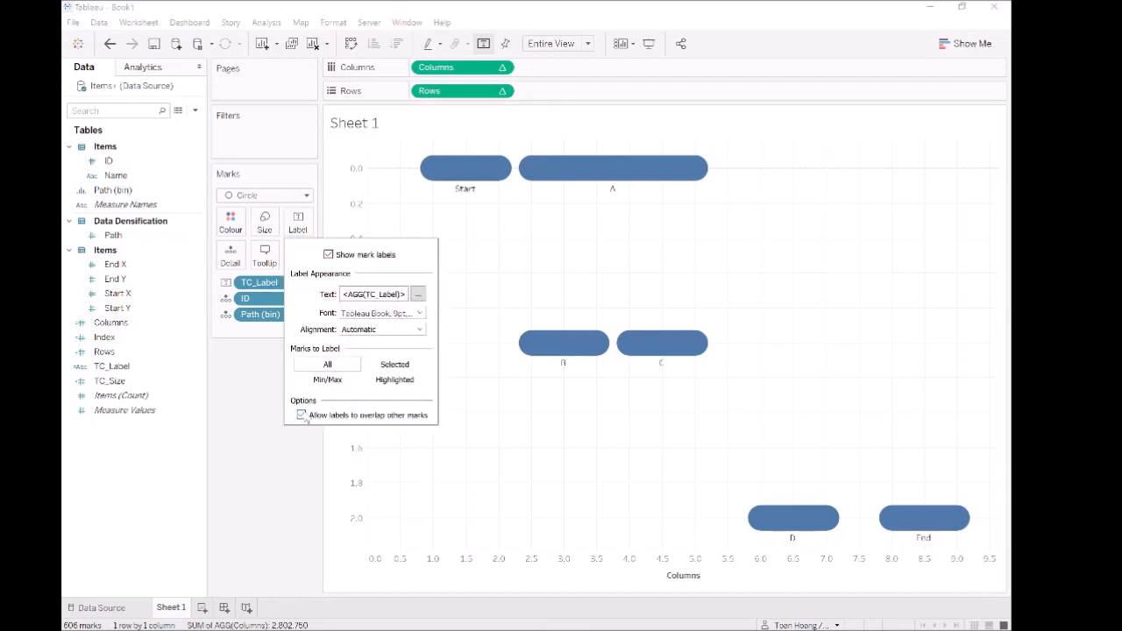
left_click(373, 331)
left_click(375, 385)
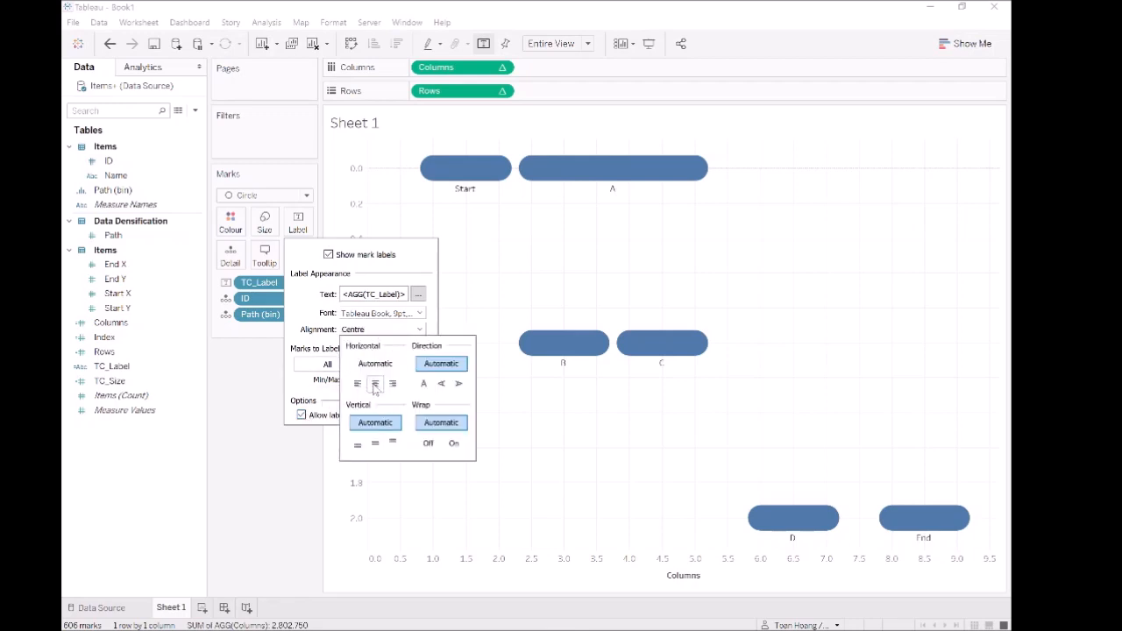
left_click(375, 444)
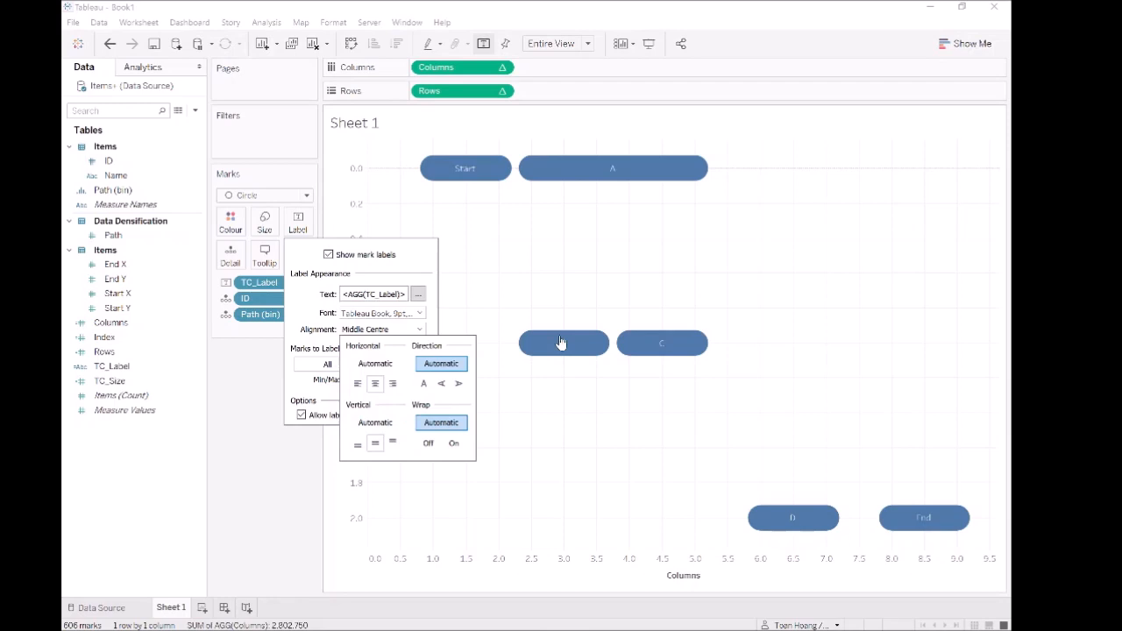
left_click(646, 246)
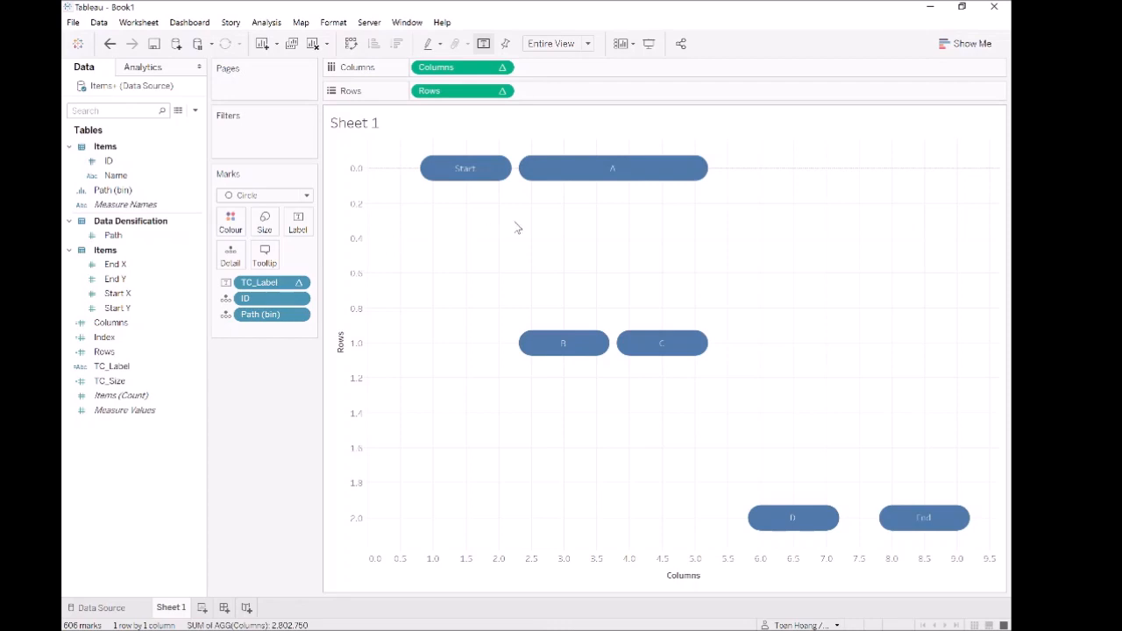
mouse_move(428, 175)
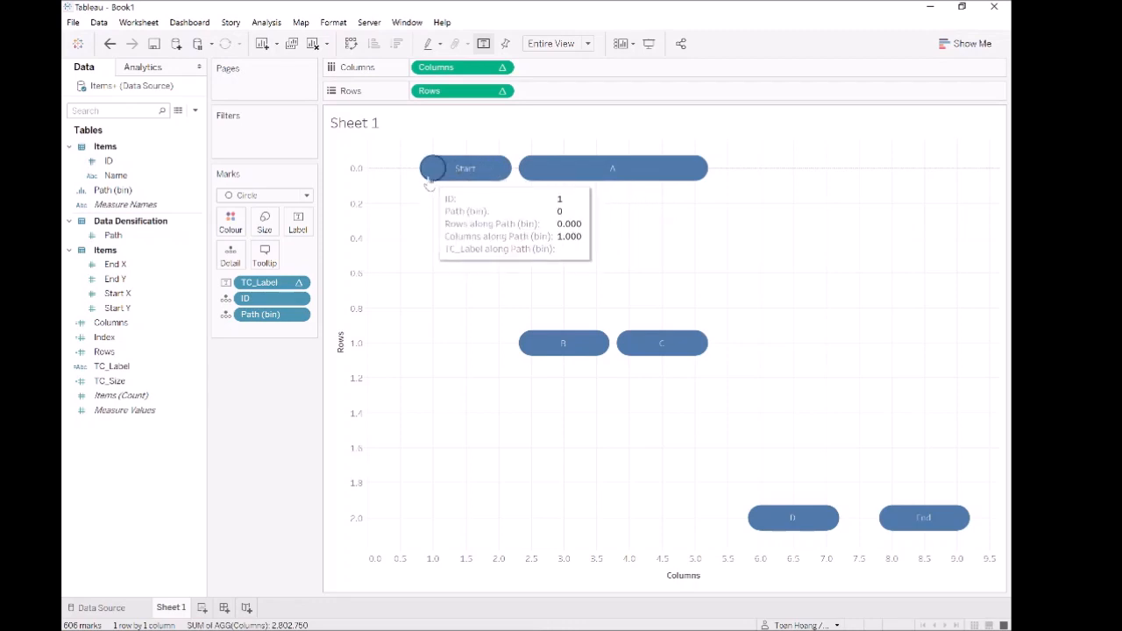
left_click(137, 385)
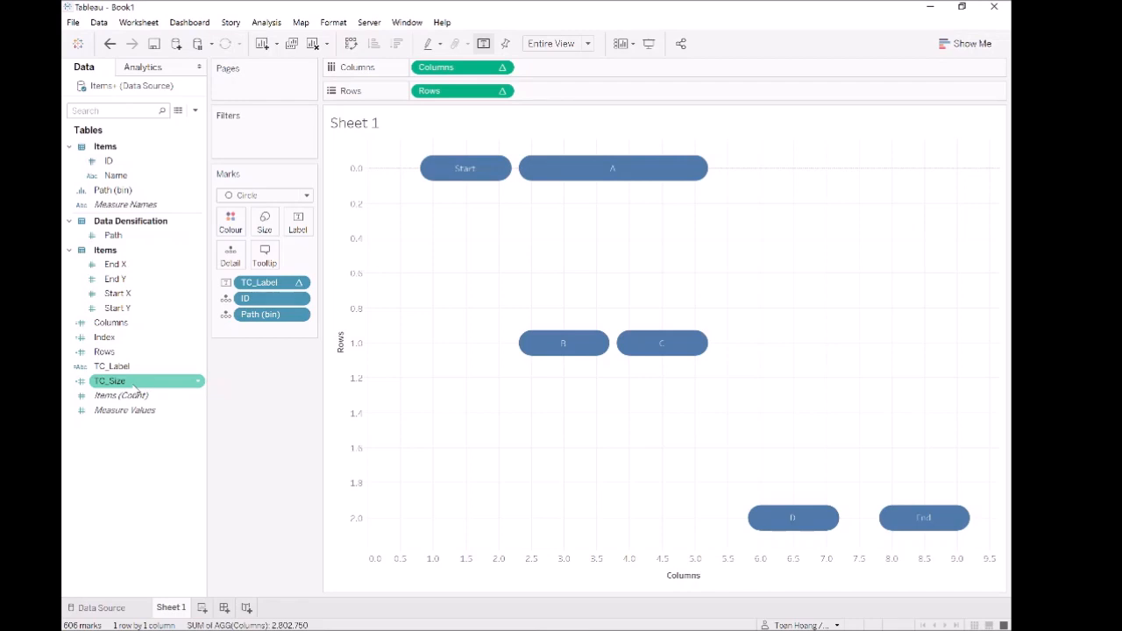
left_click_drag(136, 388, 334, 391)
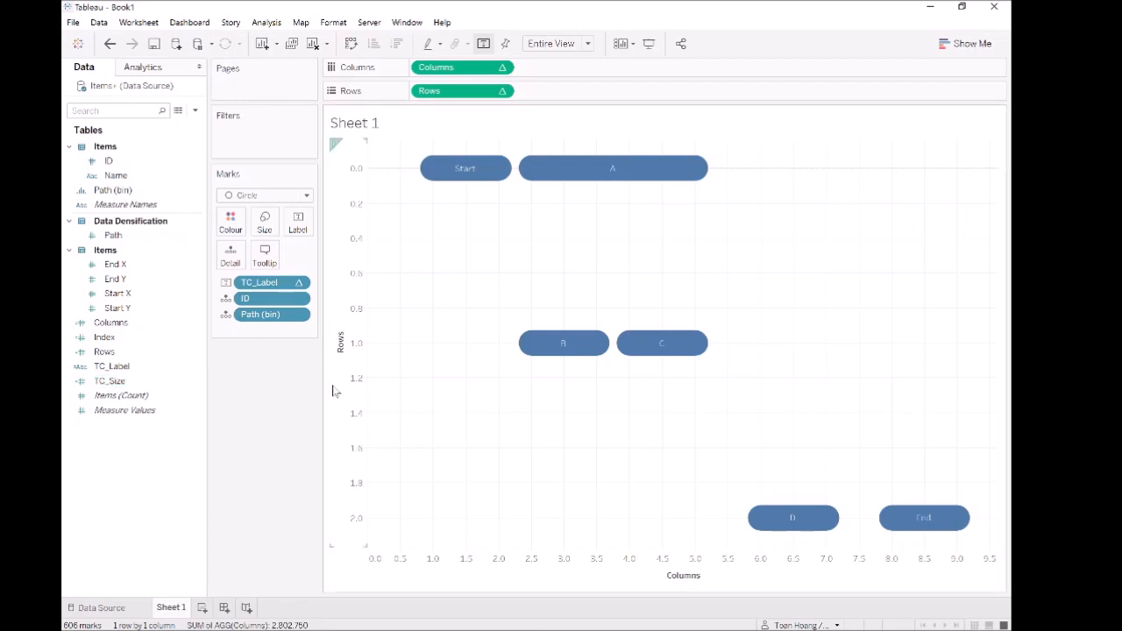